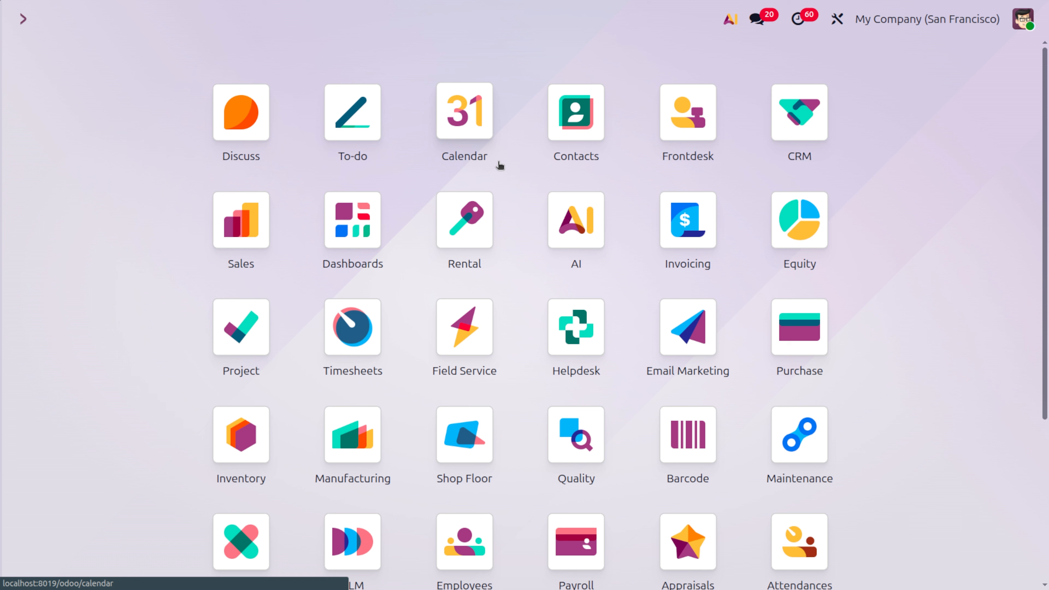
- Search for the Attendances app from the home screen and open it
text(aa)
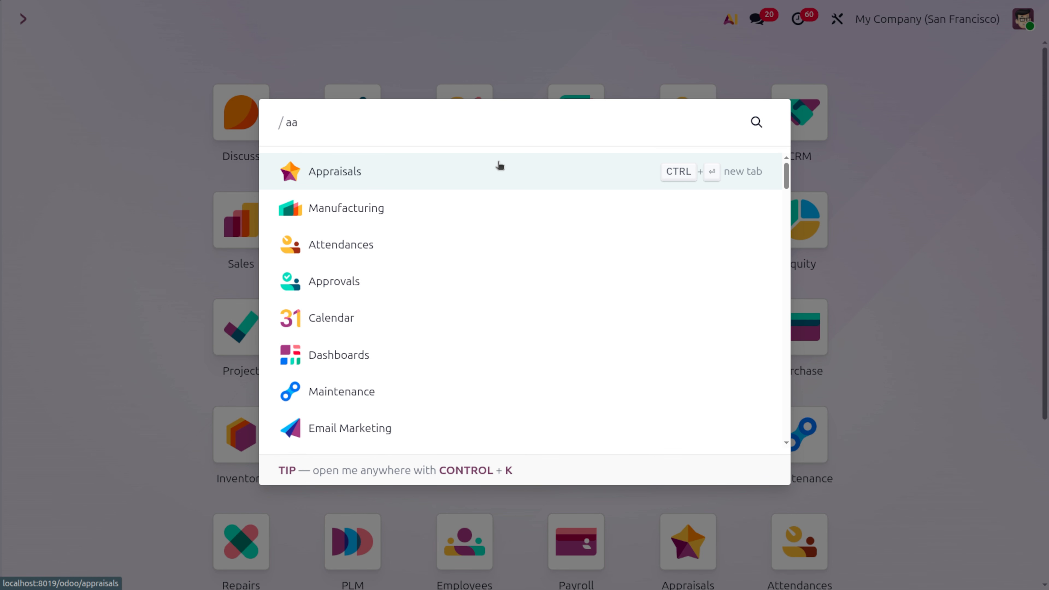
key(BackSpace)
text(tt)
click(499, 165)
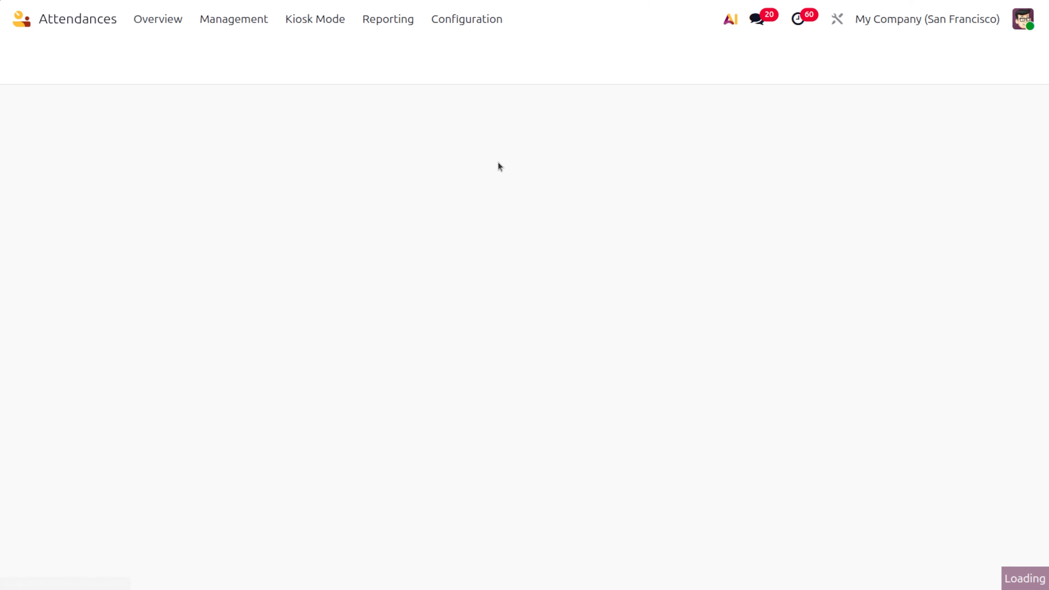
- Open the Overtime ruleset from the configured overtime rulesets
click(465, 17)
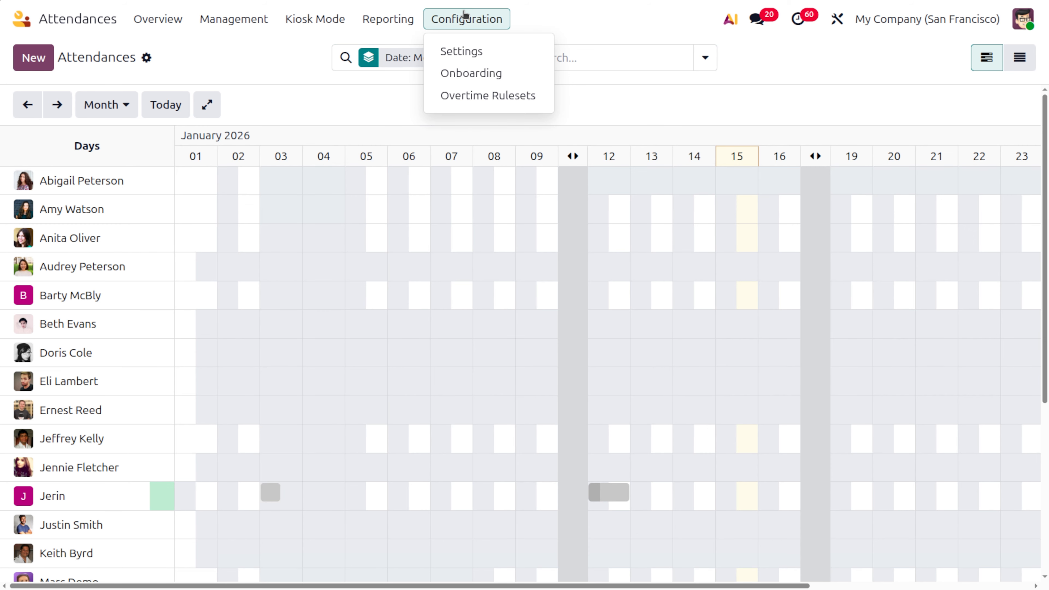
click(479, 92)
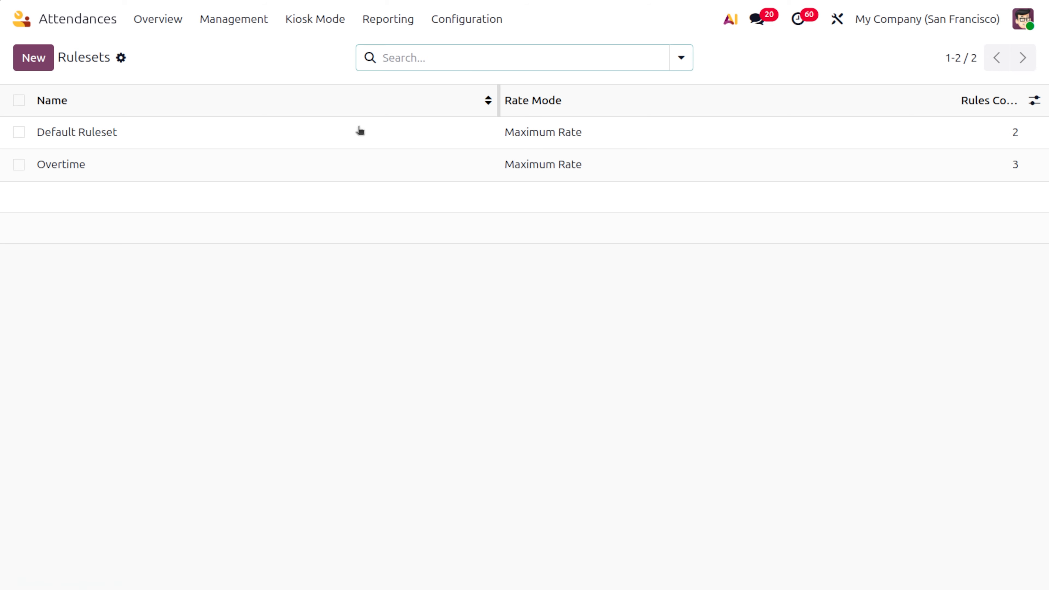
click(197, 169)
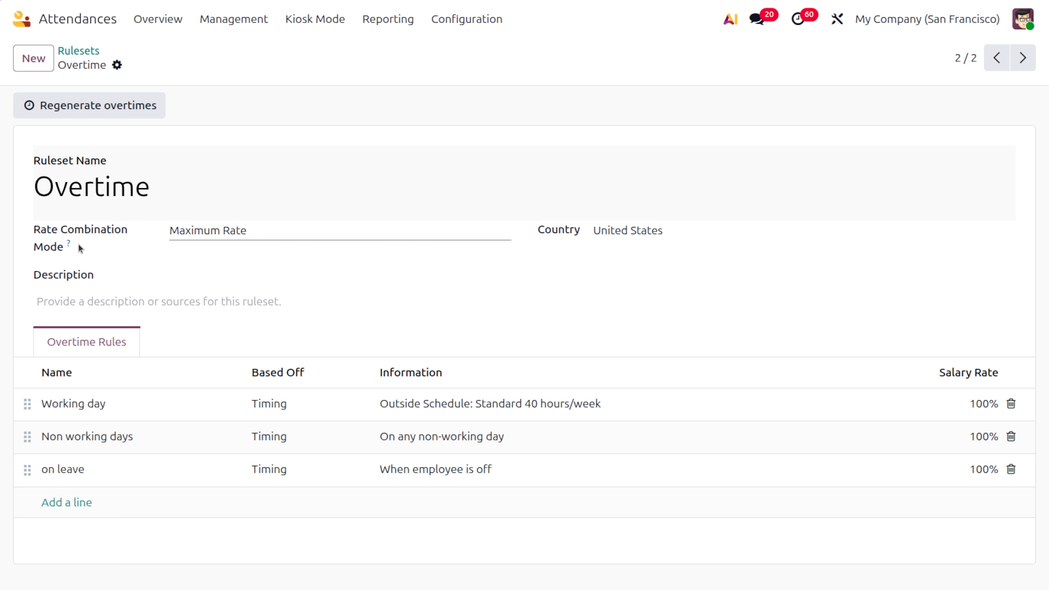
- Examine the Rate Combination Mode setting of the Overtime ruleset and its help explanation
click(202, 236)
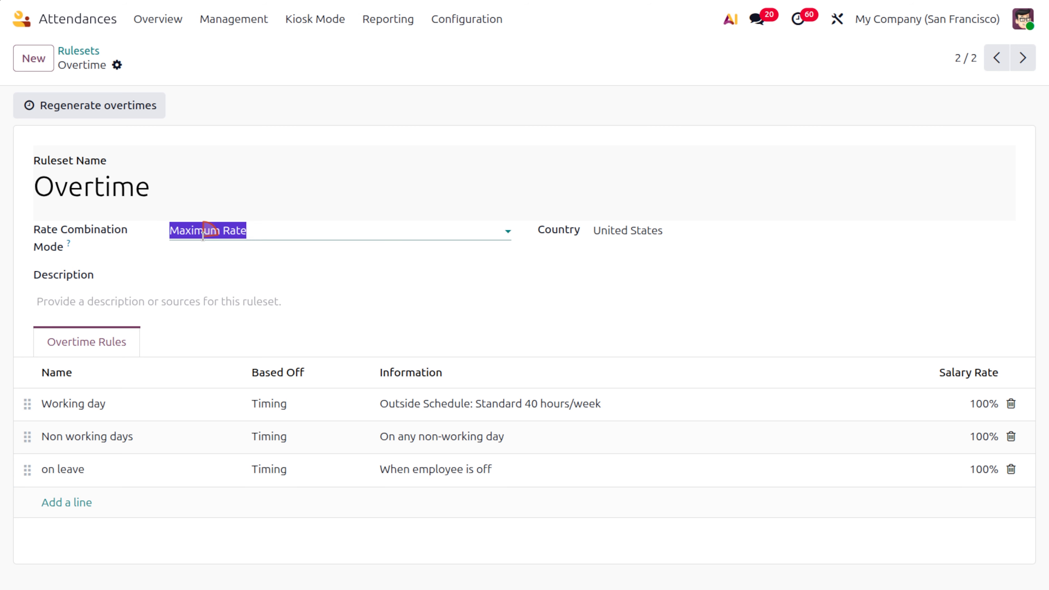
mouse_move(68, 246)
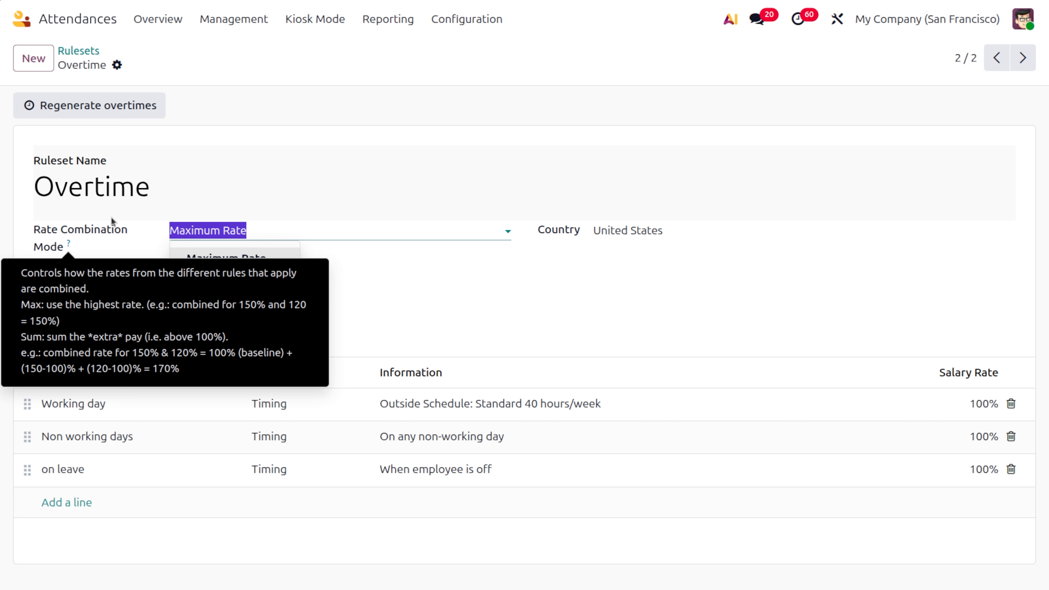
click(284, 346)
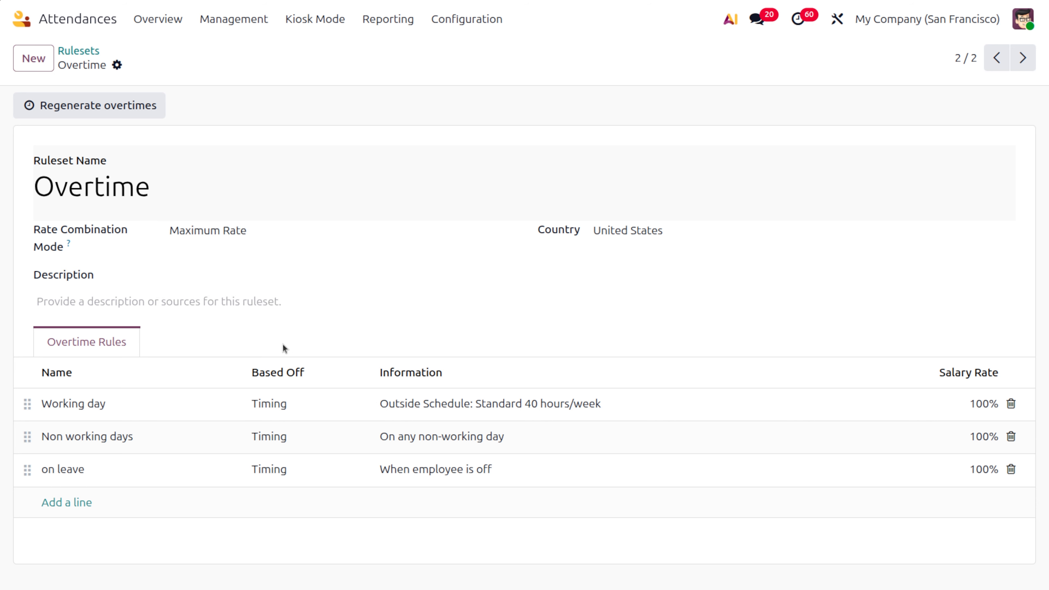
- Review the condition and action settings of the Working day overtime rule and close it by saving
click(175, 408)
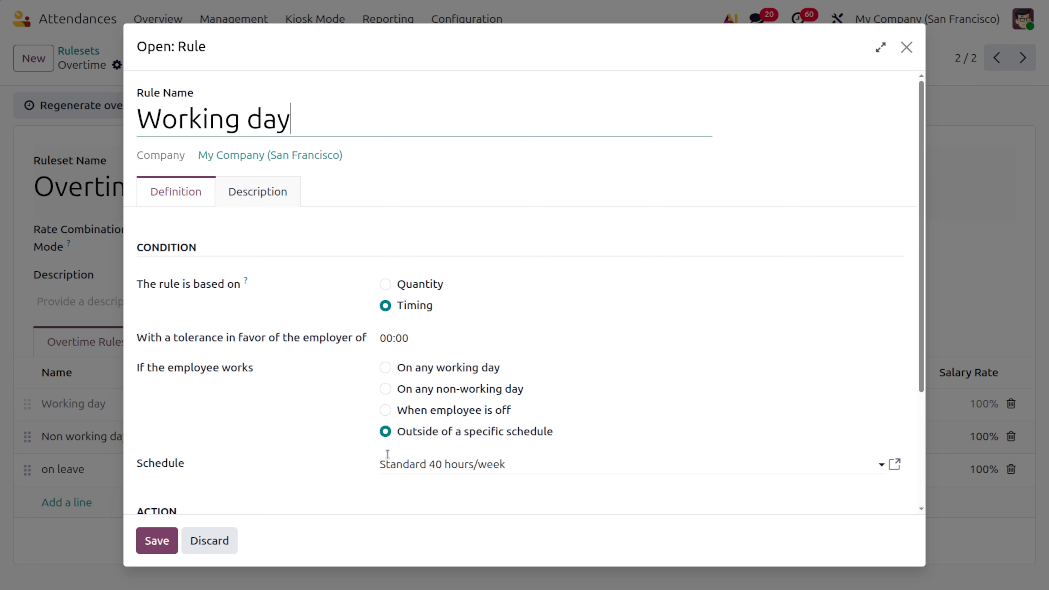
scroll(388, 454, down, 4)
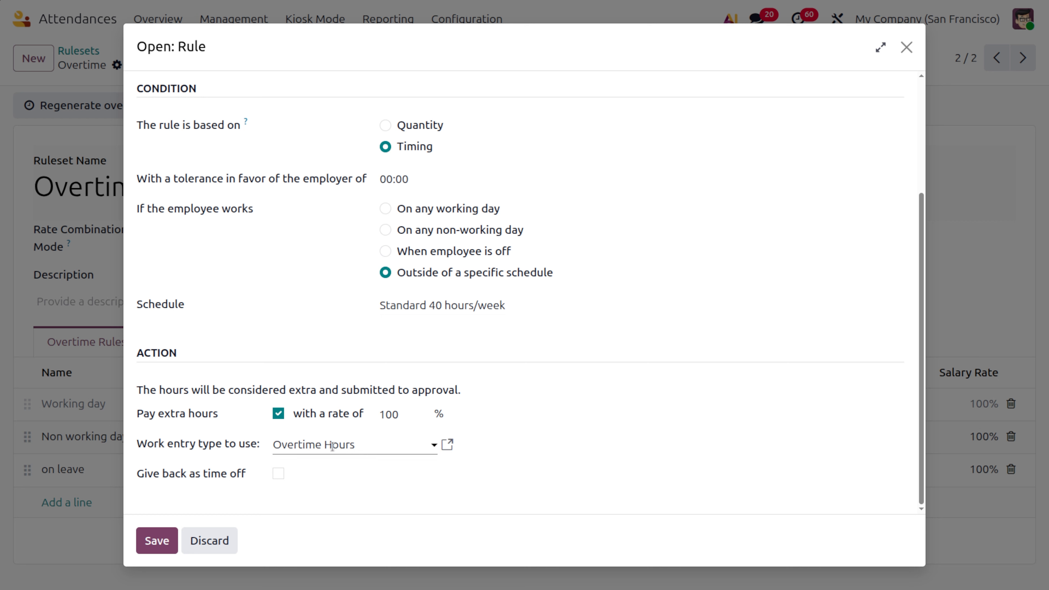
scroll(332, 446, up, 4)
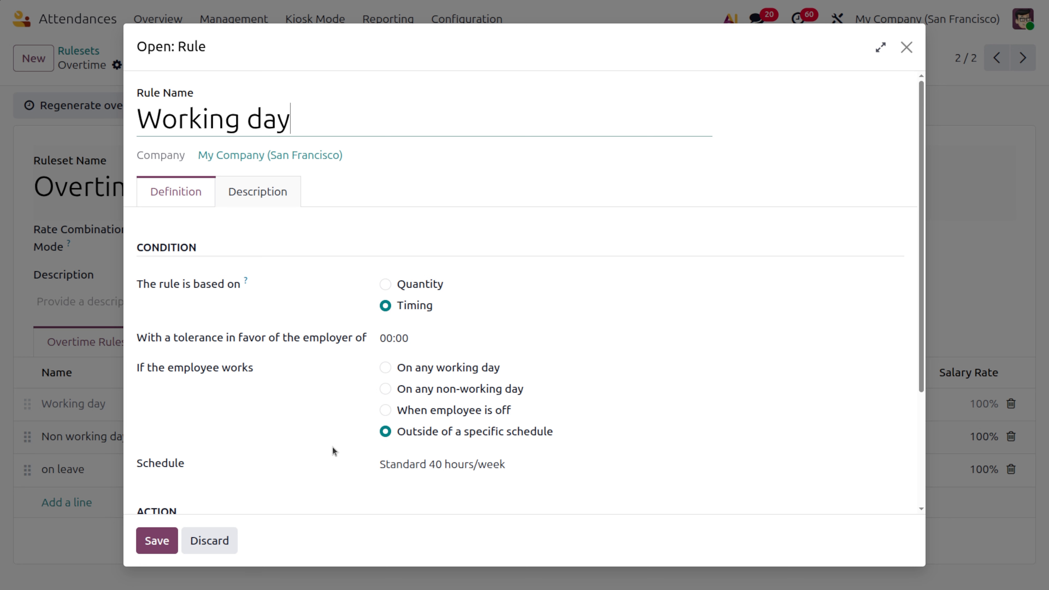
click(169, 540)
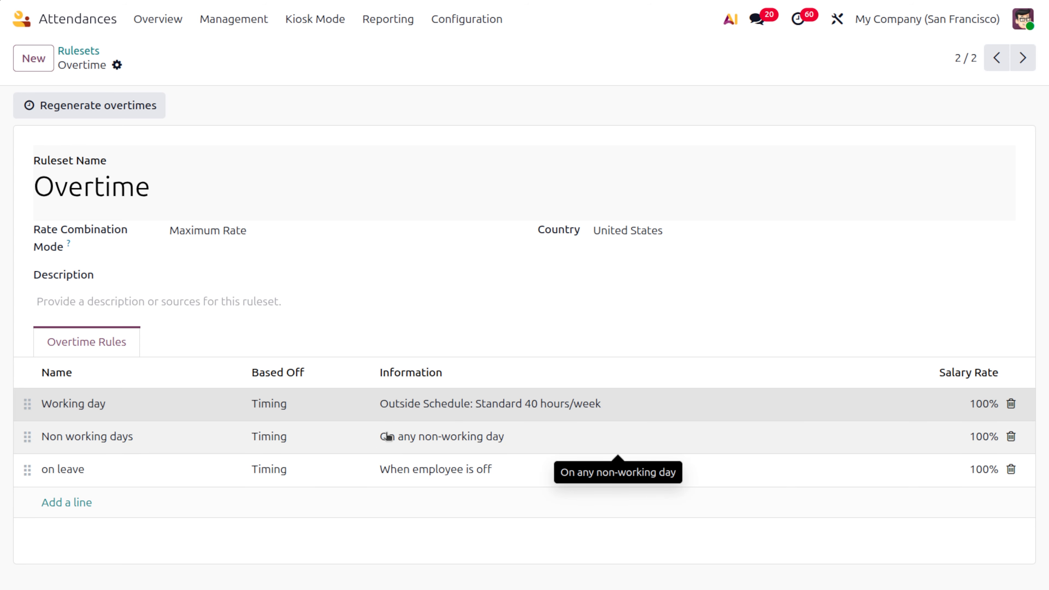
- Enable Pay extra hours in the Non working days overtime rule and save the rule
click(387, 437)
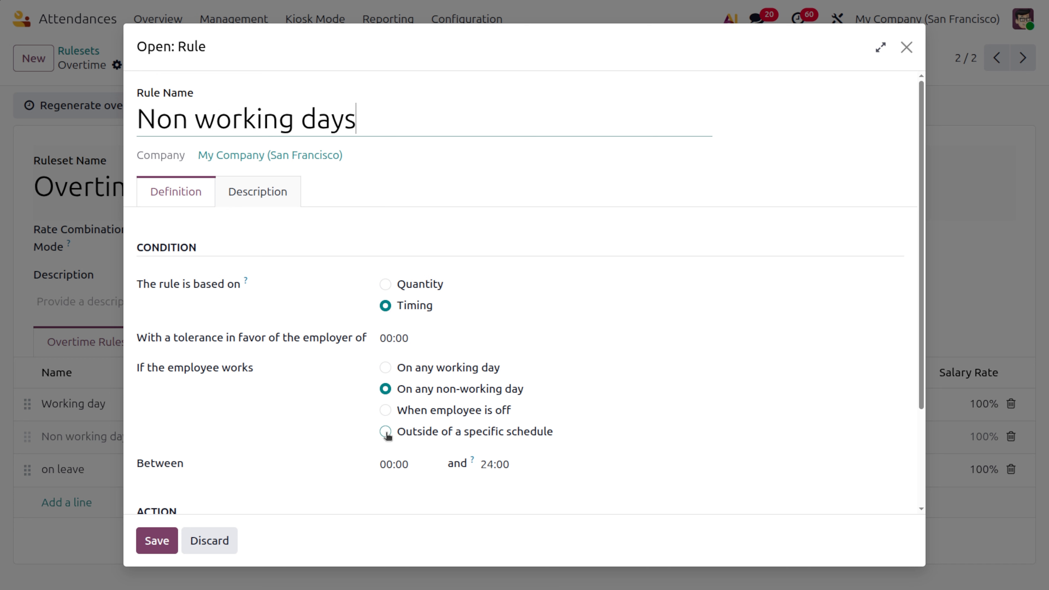
scroll(388, 436, down, 3)
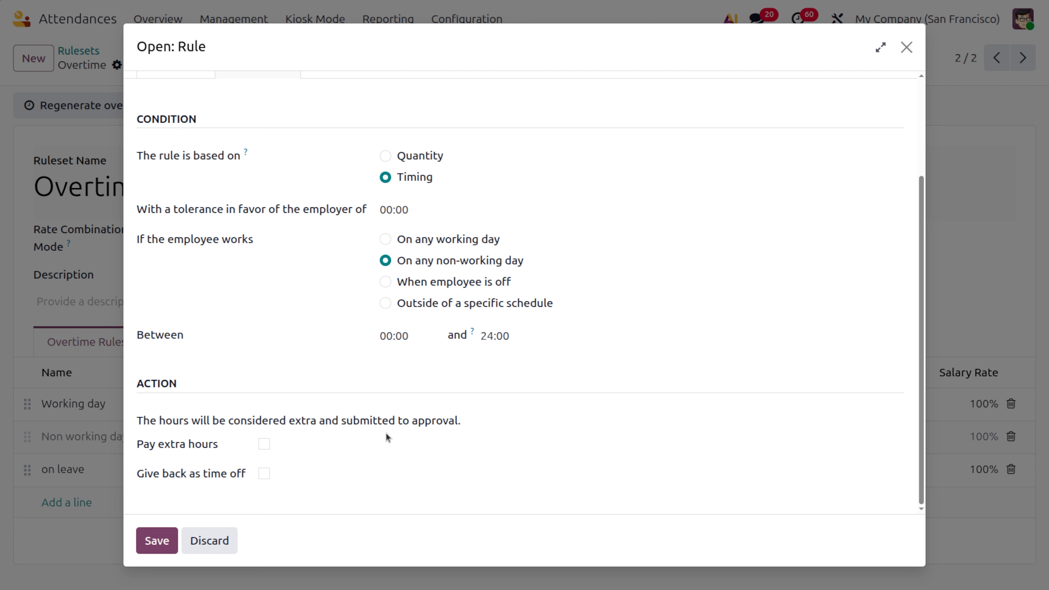
click(264, 444)
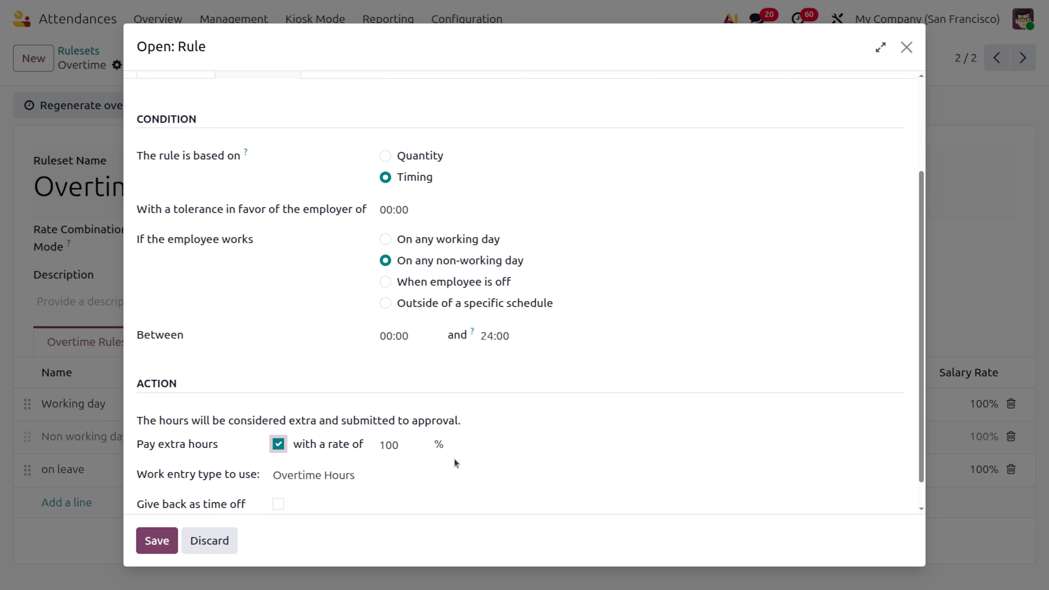
scroll(313, 460, down, 1)
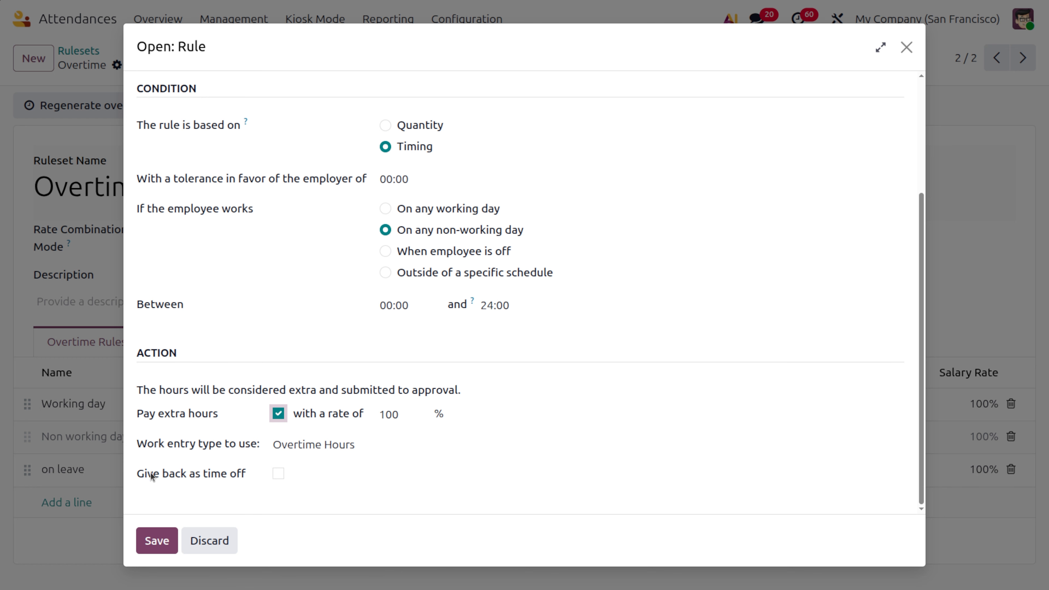
click(157, 537)
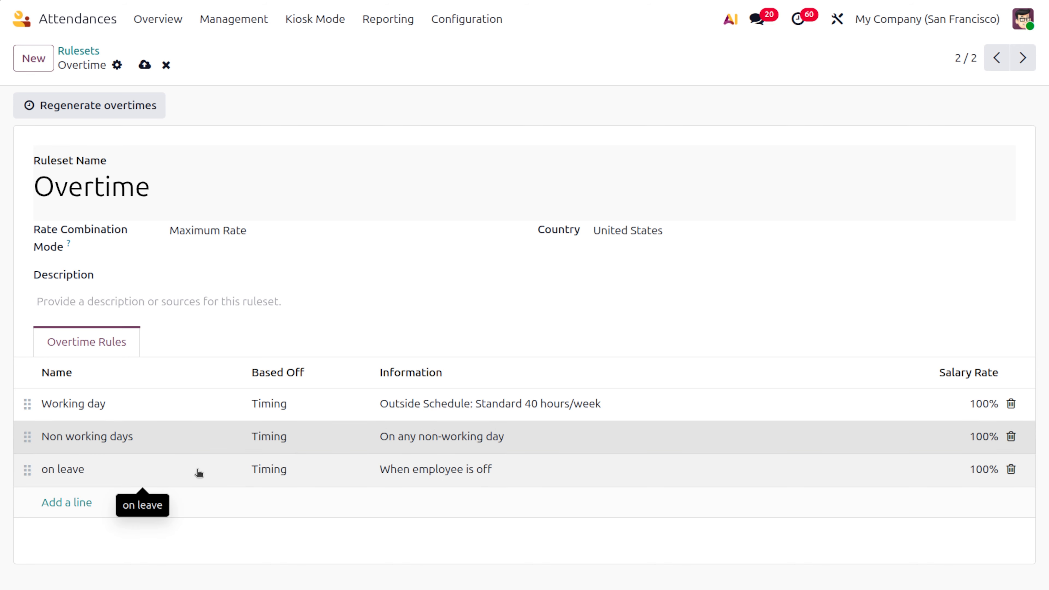
- Review the condition and action settings of the on leave rule and save the Overtime ruleset
click(197, 472)
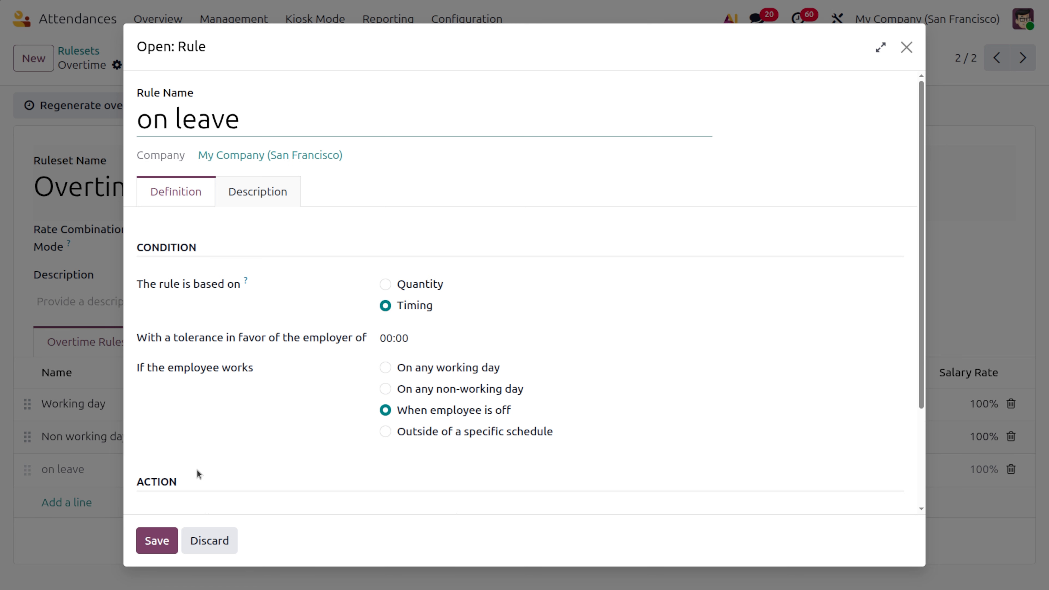
scroll(196, 470, down, 3)
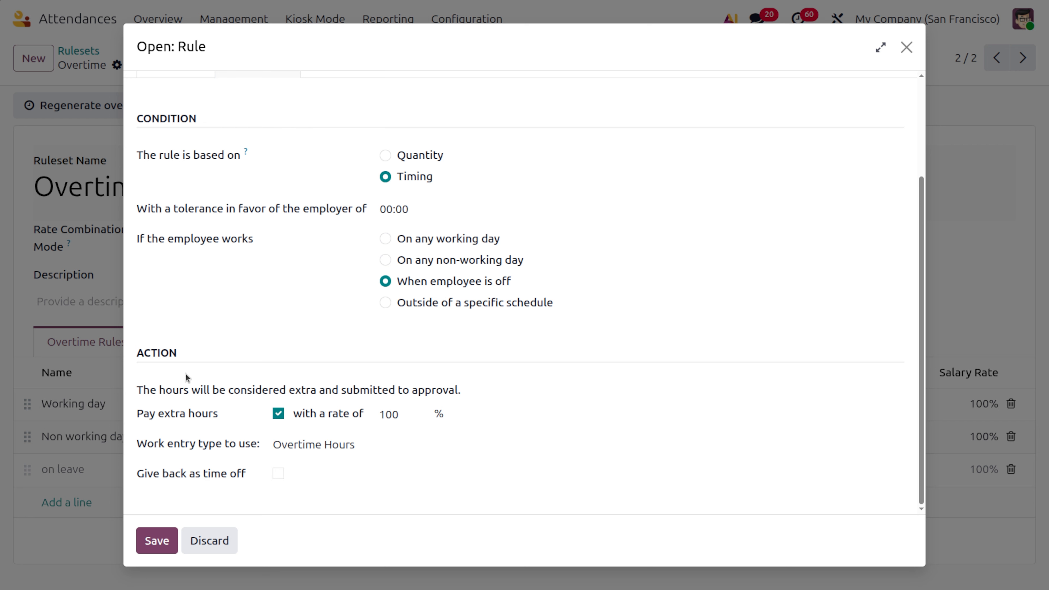
click(169, 542)
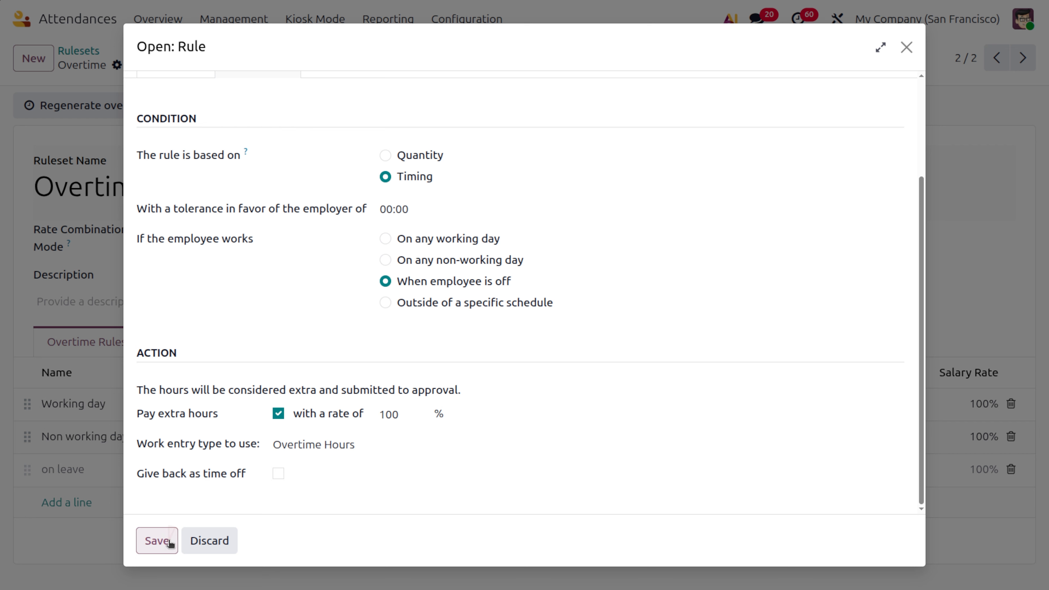
click(145, 65)
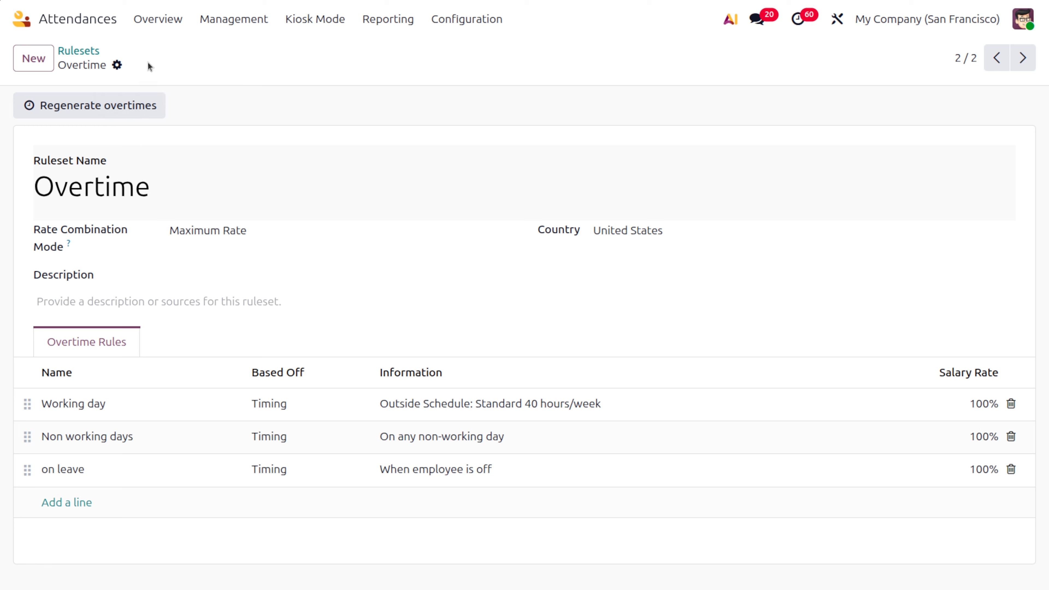
- Switch to the Payroll app and open its employee records
click(19, 19)
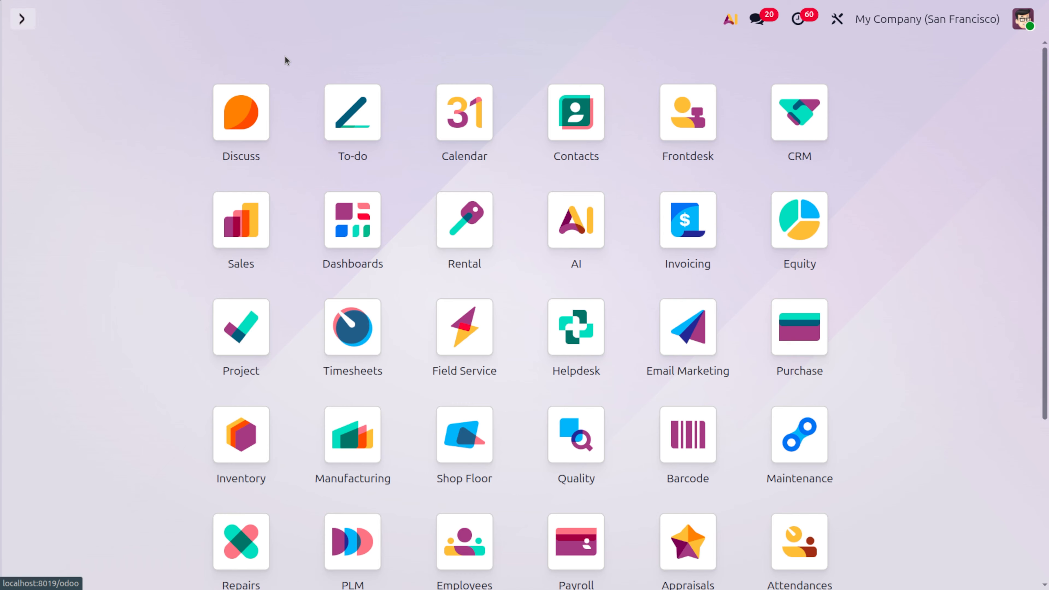
text(pay)
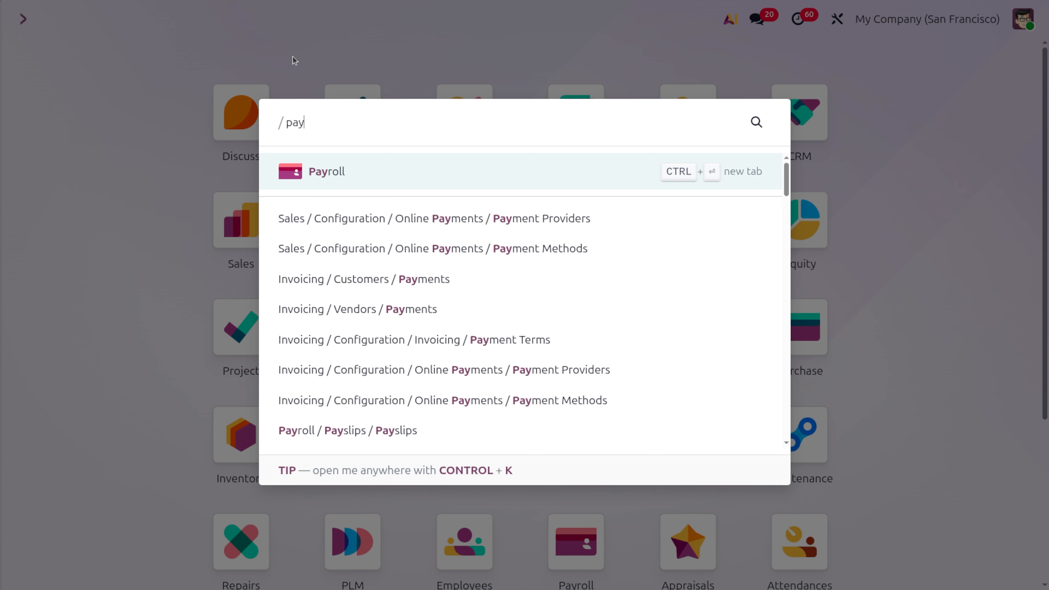
key(Return)
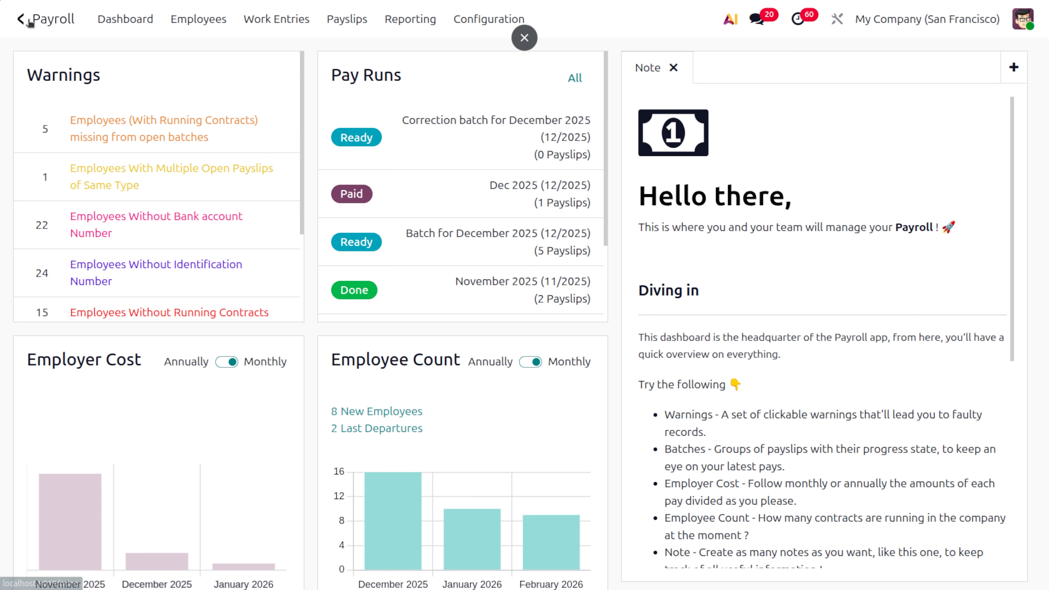
click(204, 21)
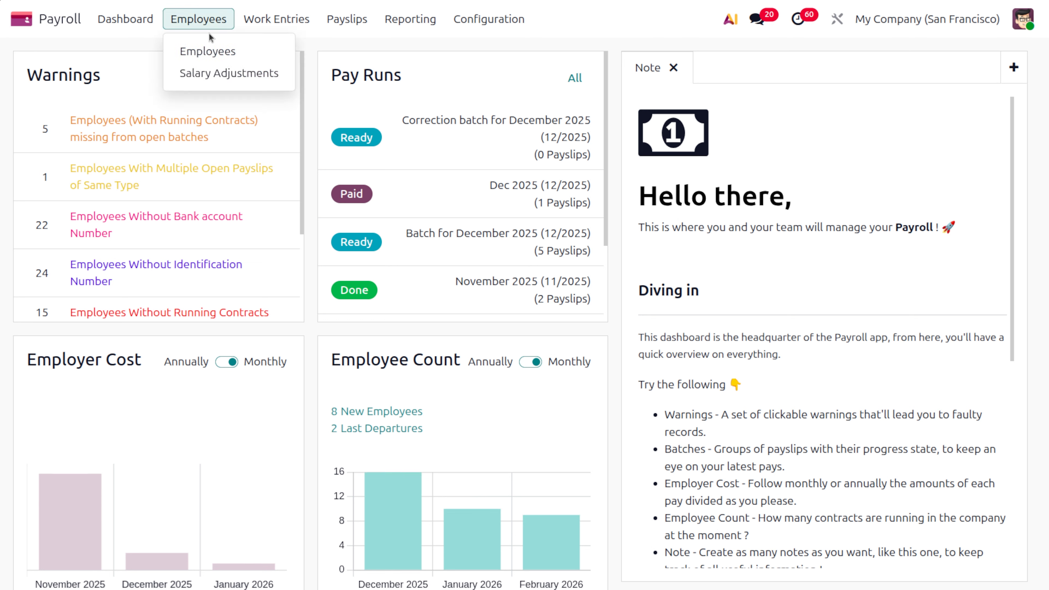
click(223, 50)
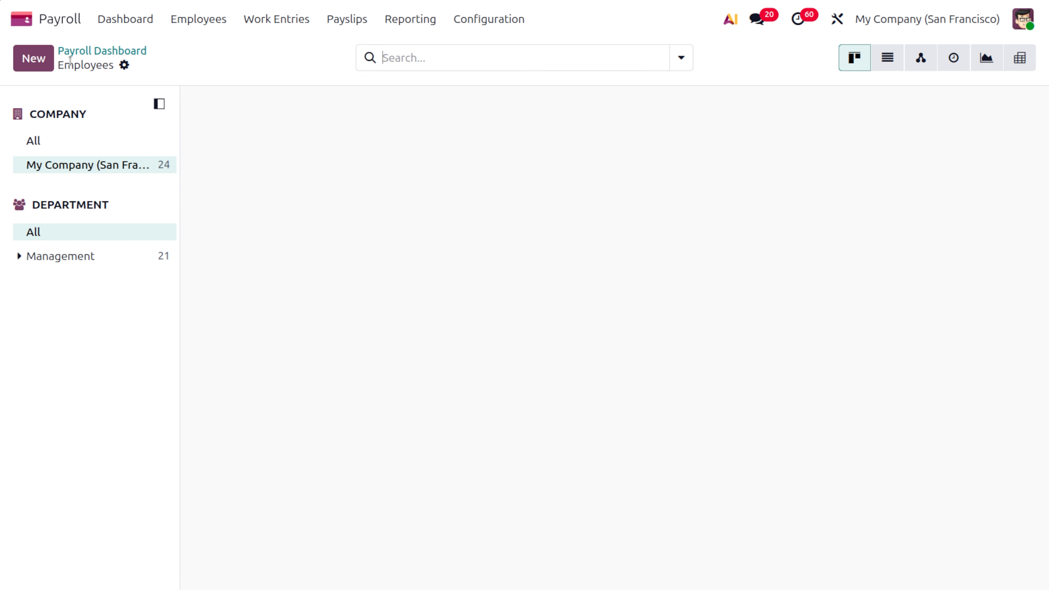
- Create a new employee record, enter the employee's name, and save it
click(36, 70)
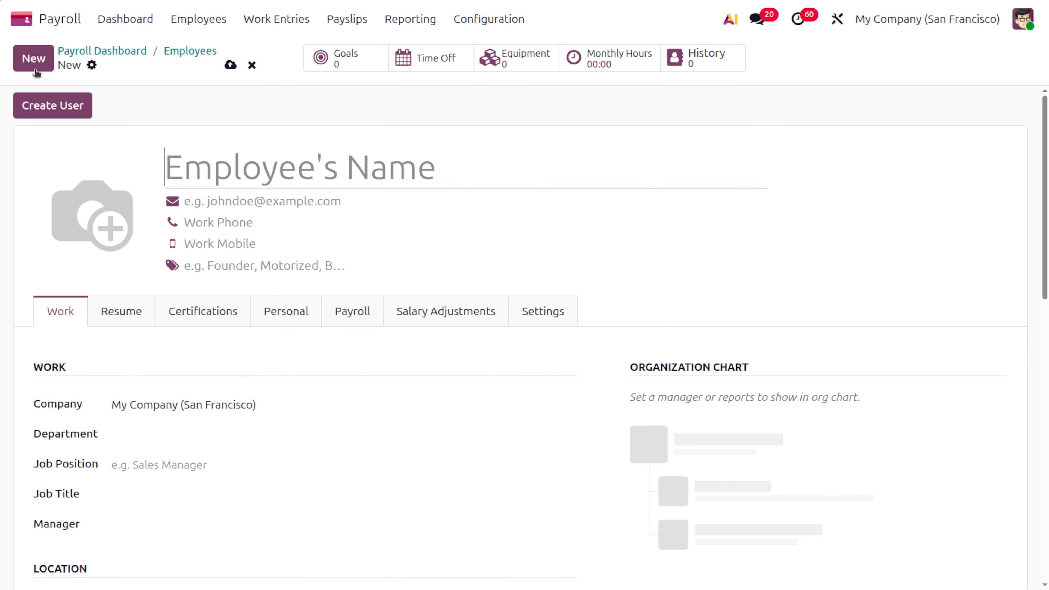
click(201, 165)
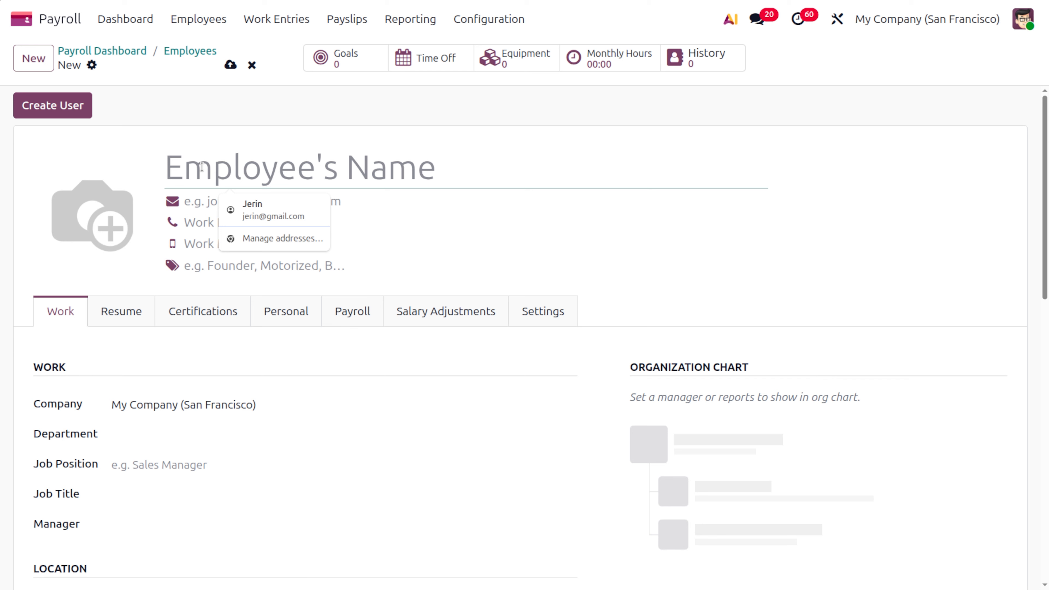
text(JOHN)
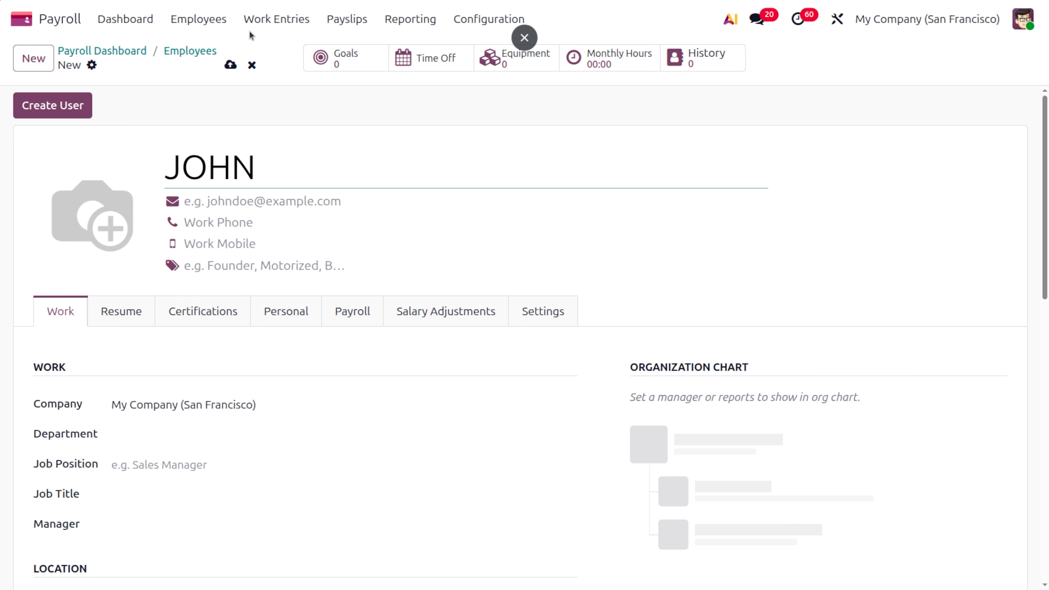
click(230, 64)
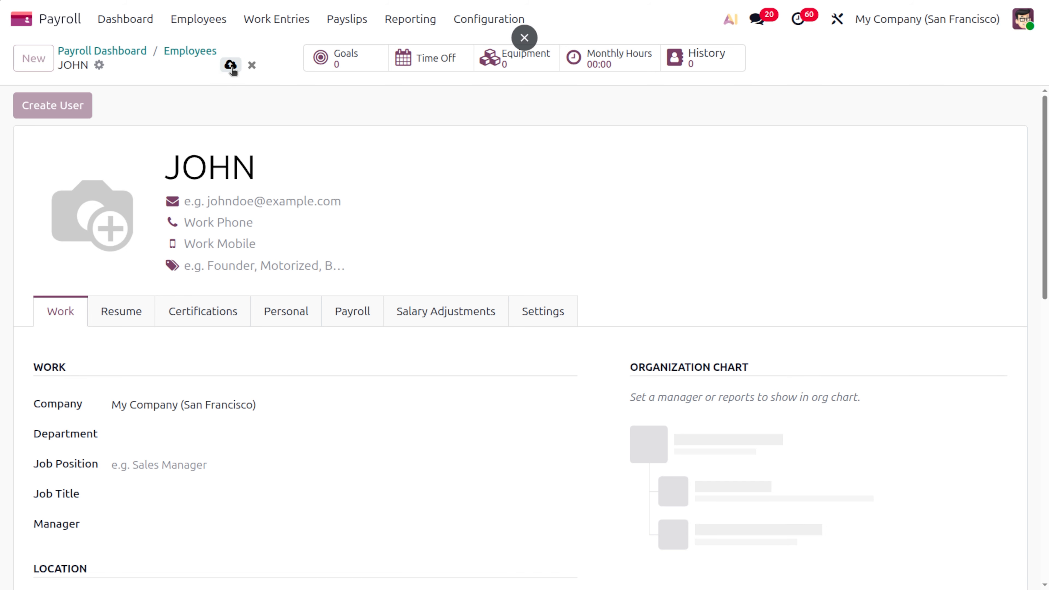
- Set the new employee's Overtime Ruleset to Overtime in the employee settings and save the record
click(534, 311)
scroll(714, 504, down, 7)
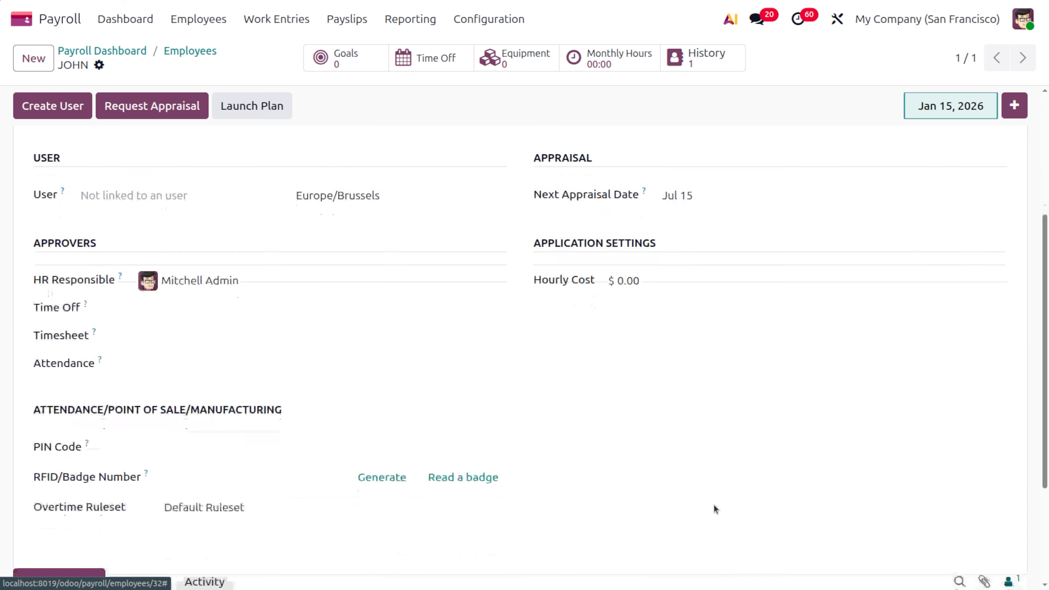
click(255, 409)
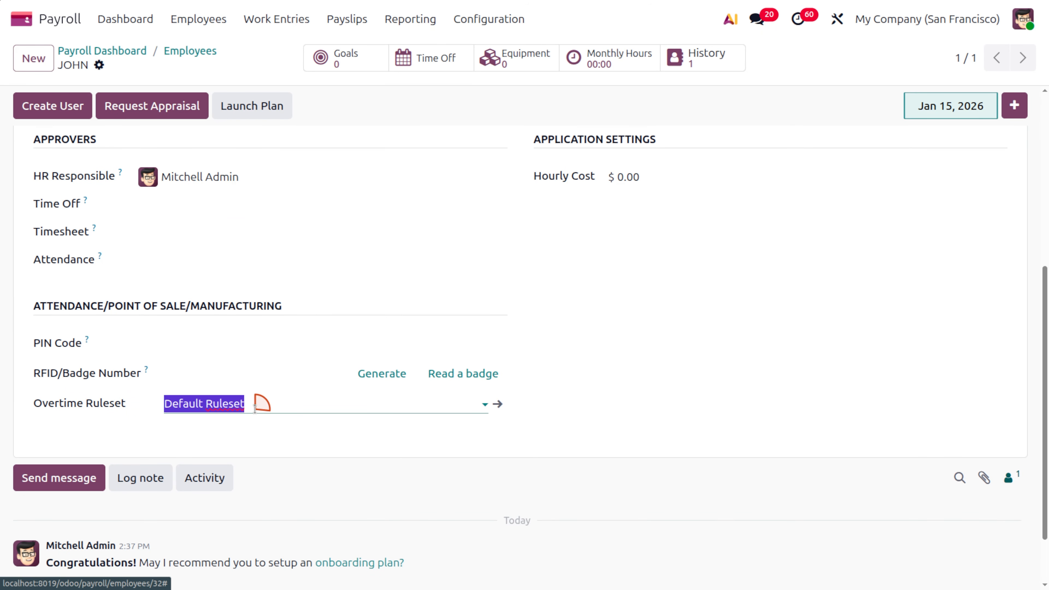
click(205, 454)
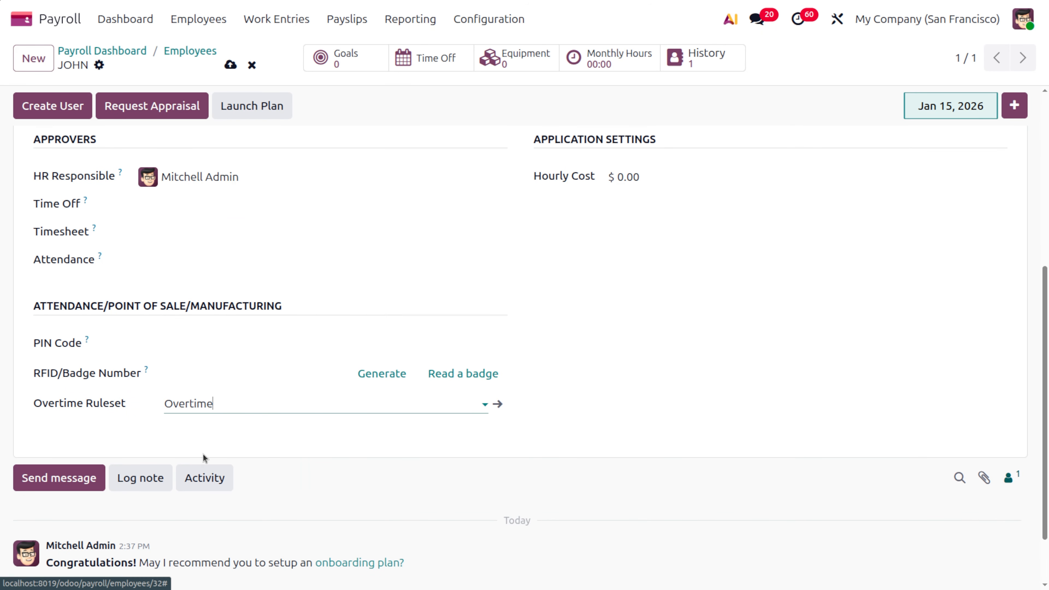
click(231, 65)
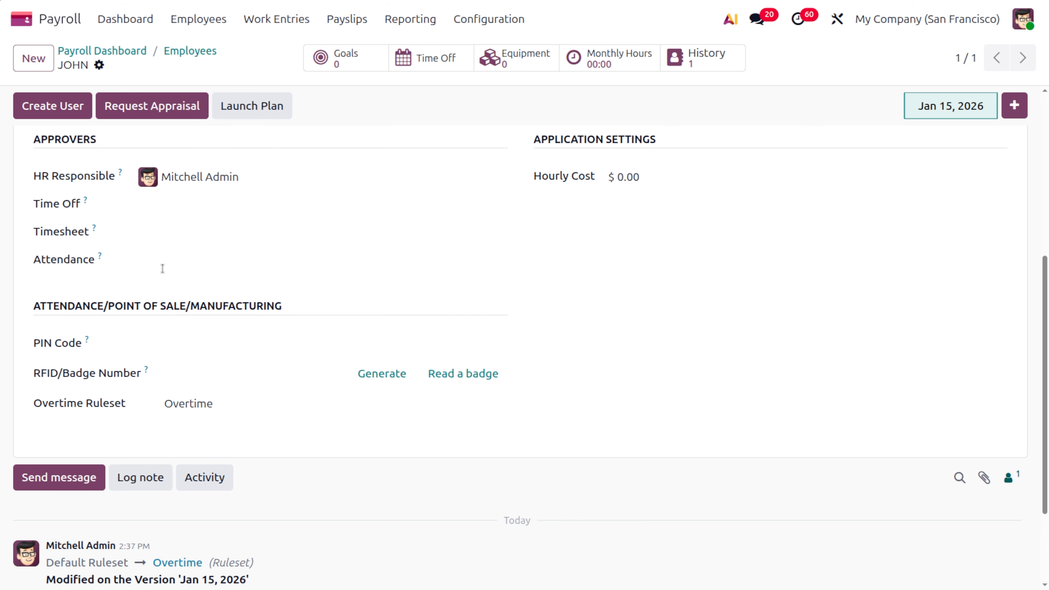
- Set the employee's monthly wage to 35000 in the payroll contract details and save the record
scroll(343, 311, up, 5)
click(348, 313)
click(187, 466)
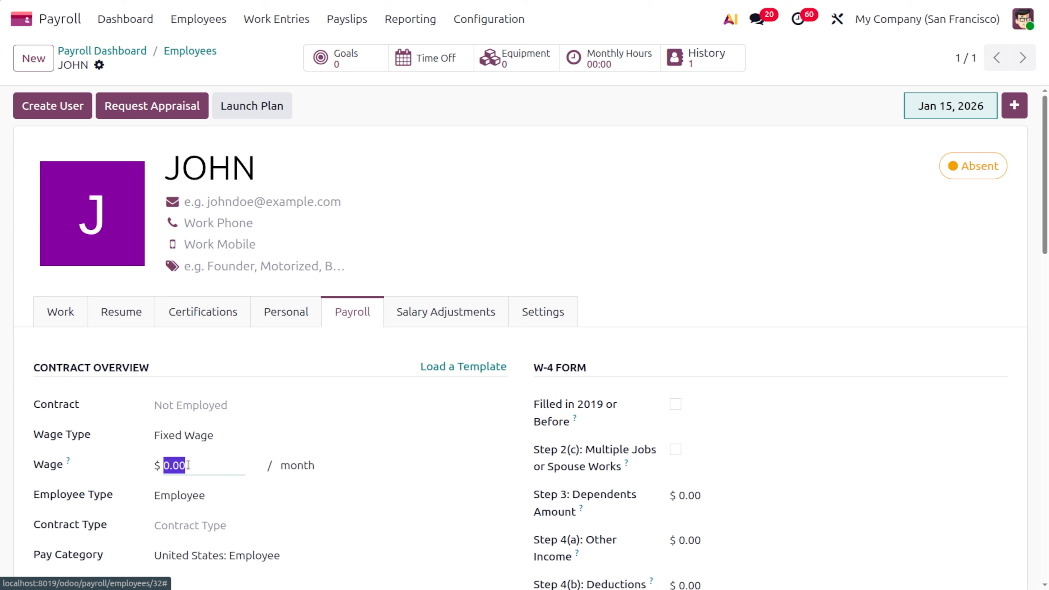
text(35000)
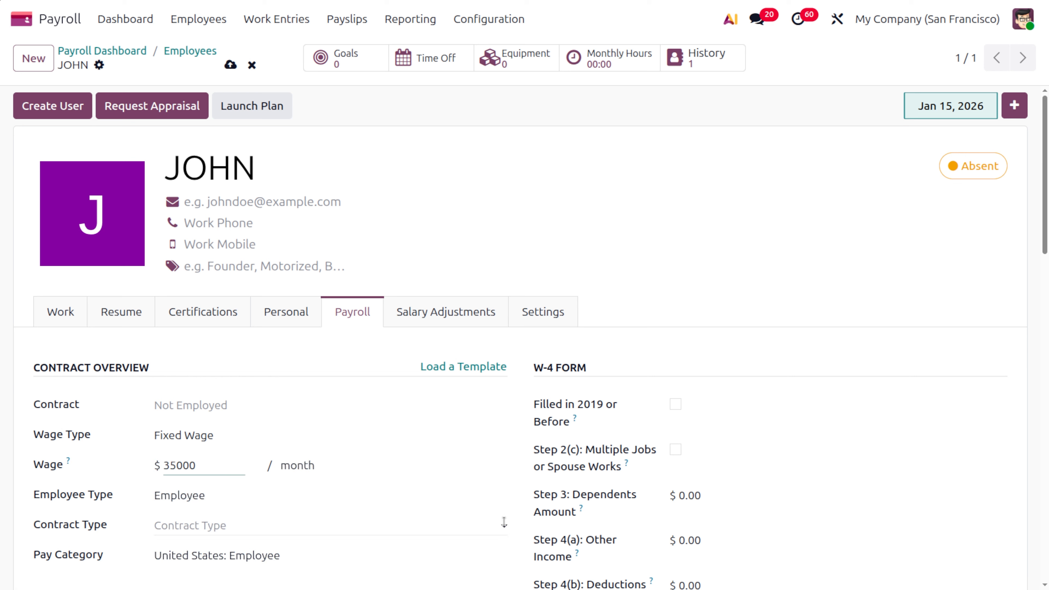
click(230, 64)
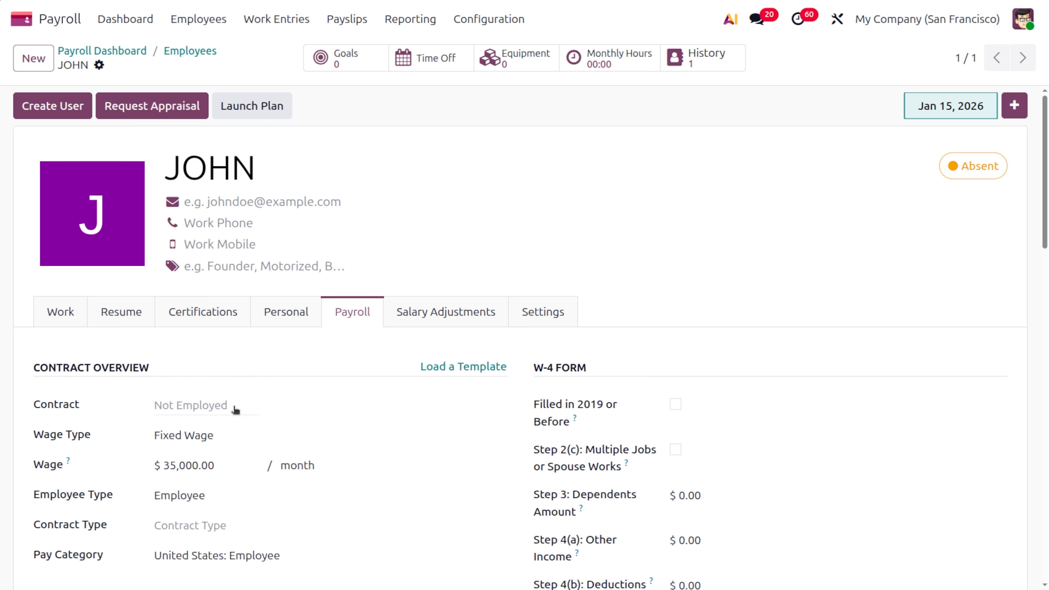
- Set the employee's contract start date to January 1, 2026 and save the record
click(196, 404)
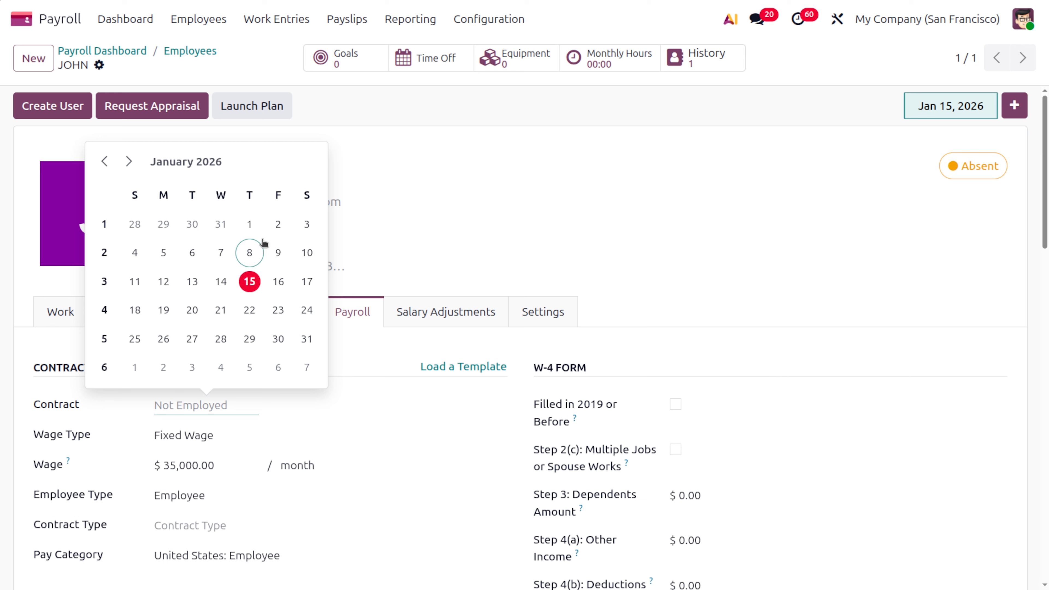
click(250, 224)
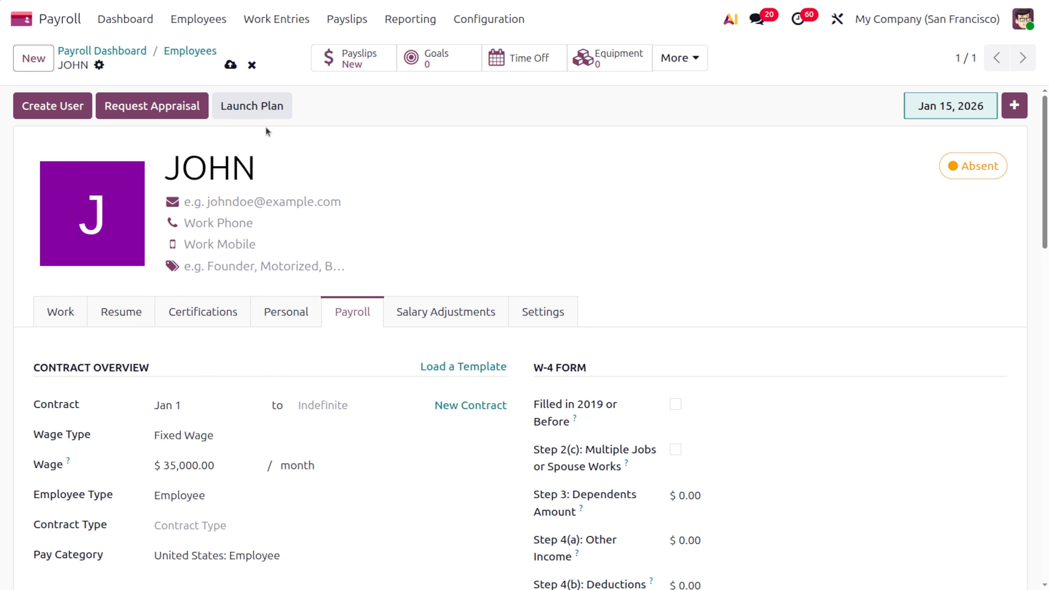
click(226, 65)
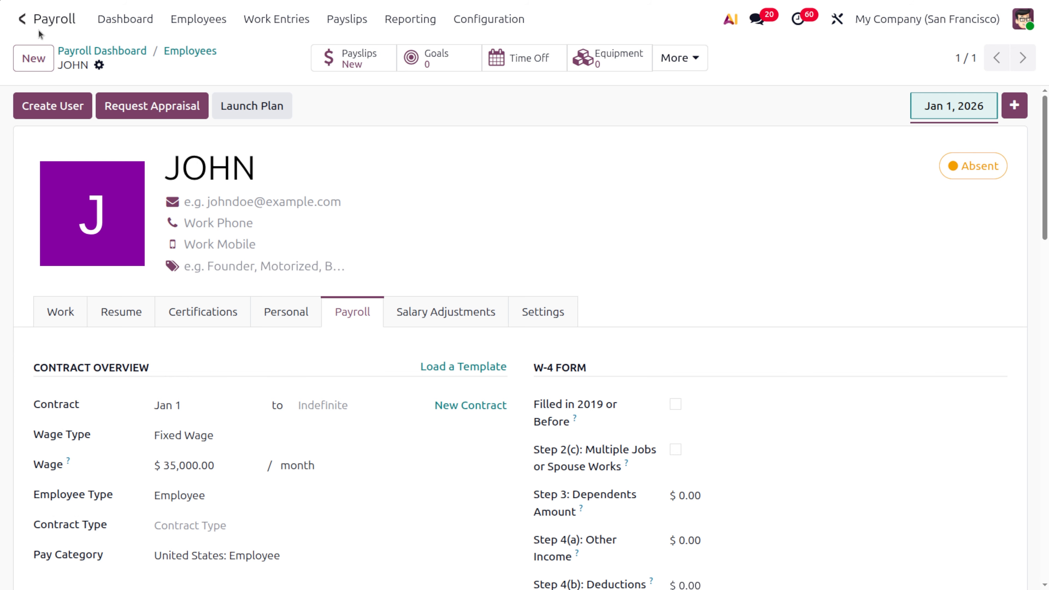
- Switch to the Attendances app
click(20, 18)
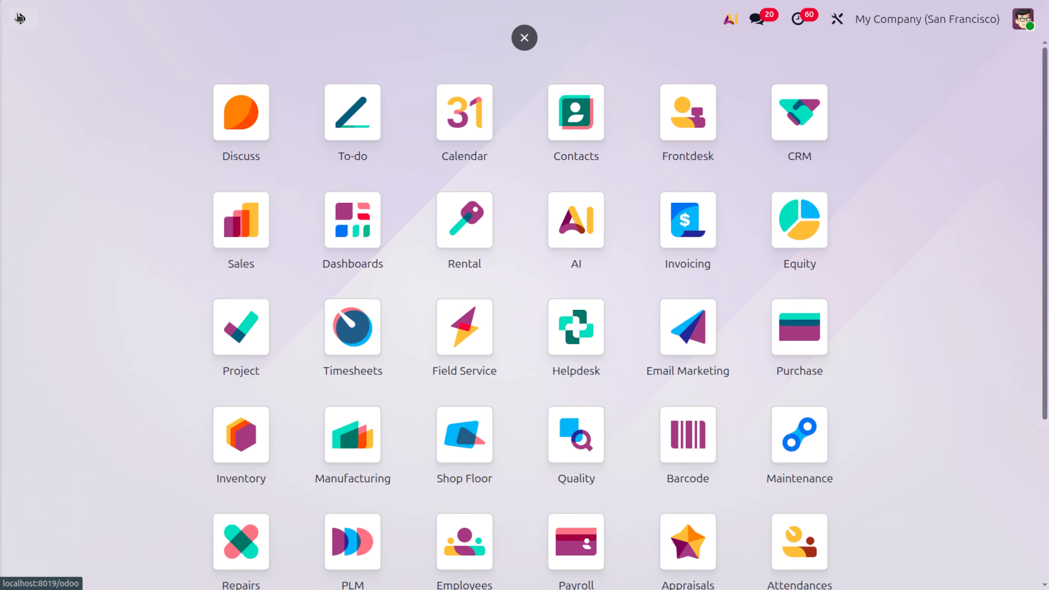
text(ATT)
key(Return)
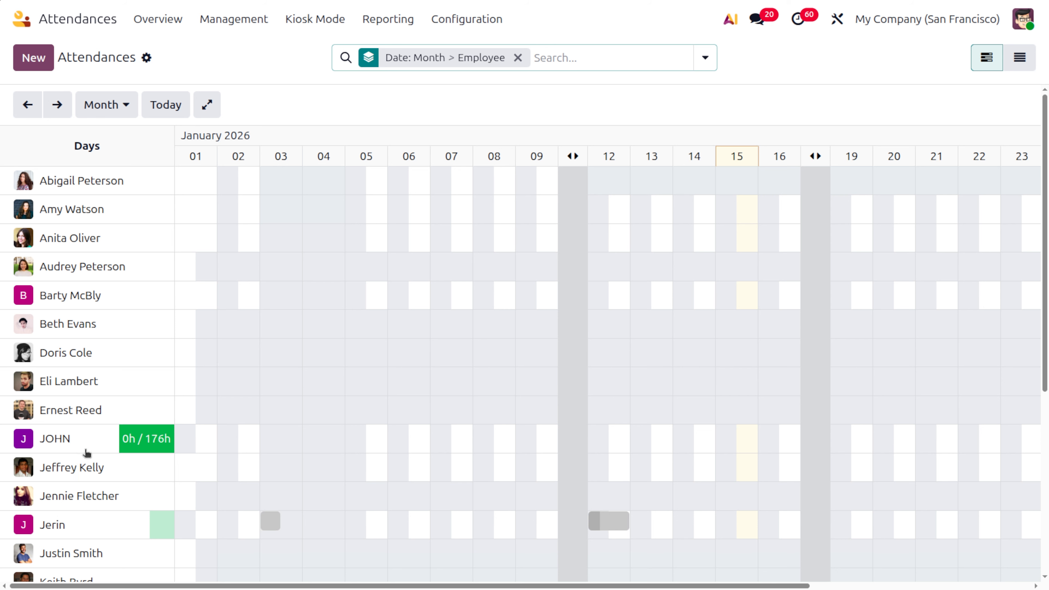
- Start a new attendance record and assign it to the newly created payroll employee
click(25, 58)
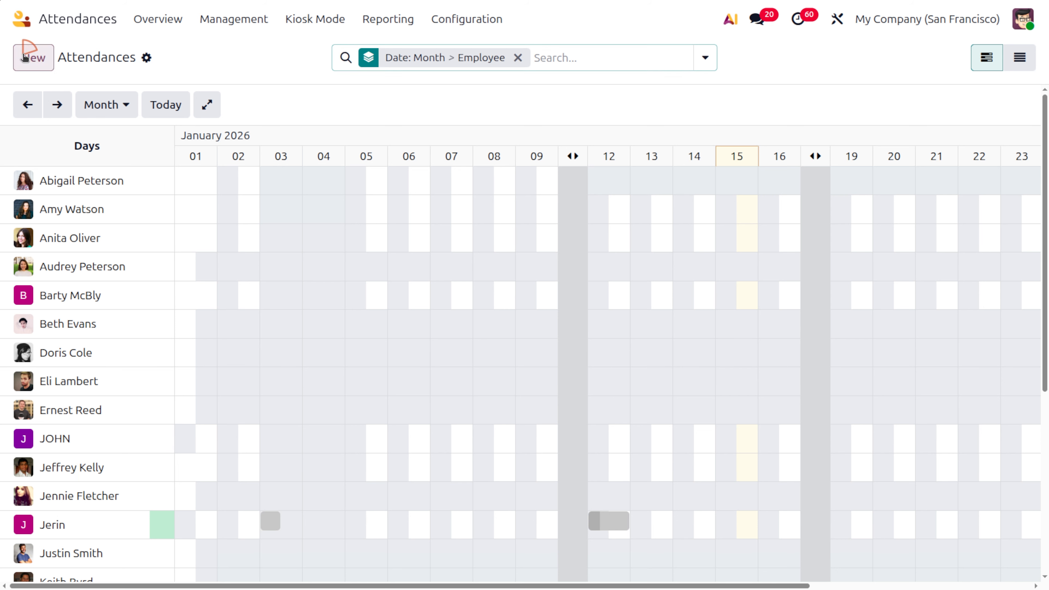
click(280, 262)
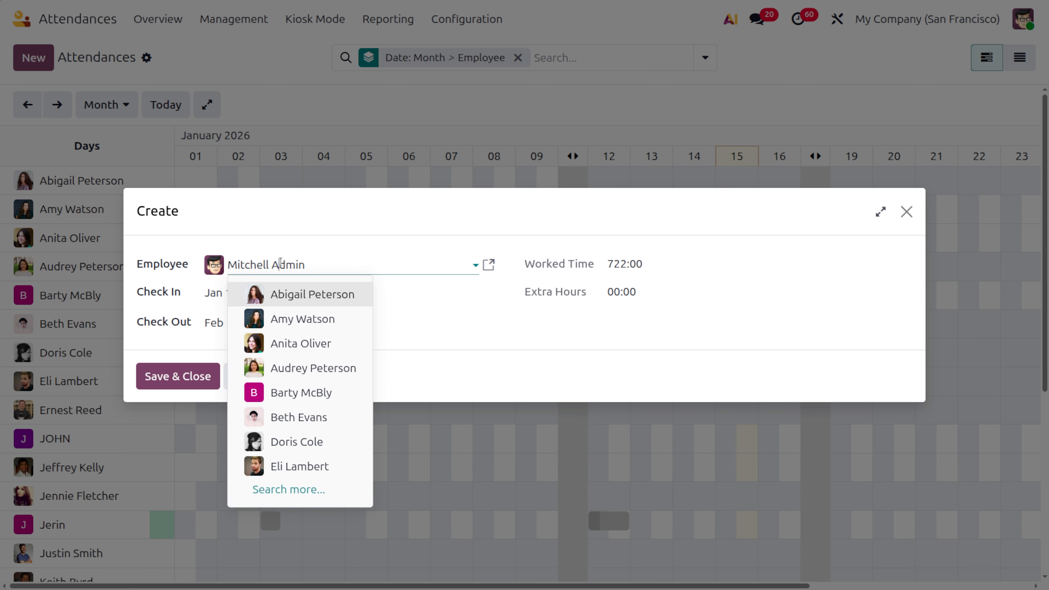
text(JOH)
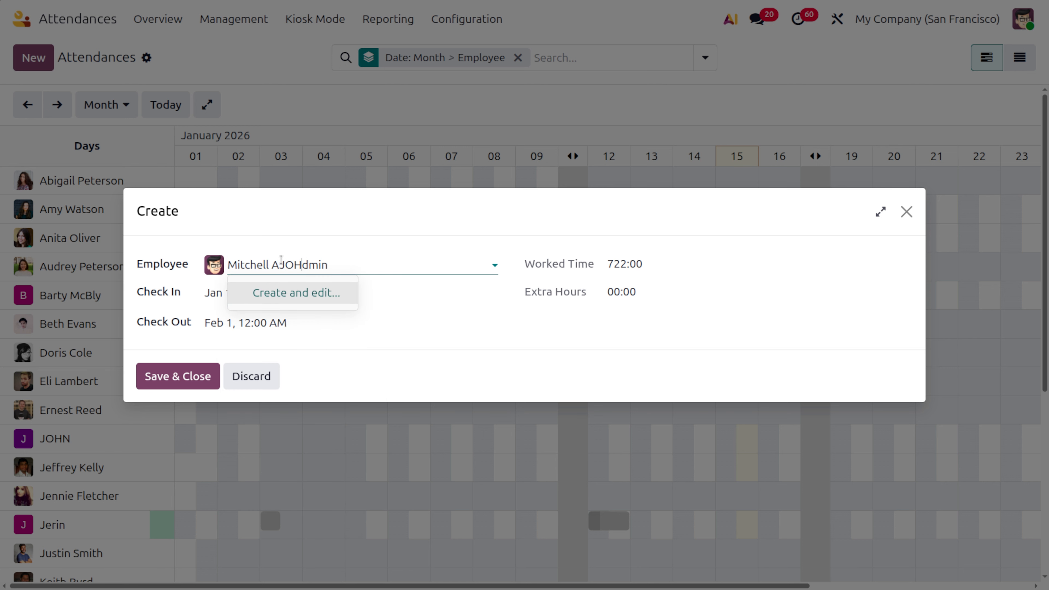
key(ctrl+a)
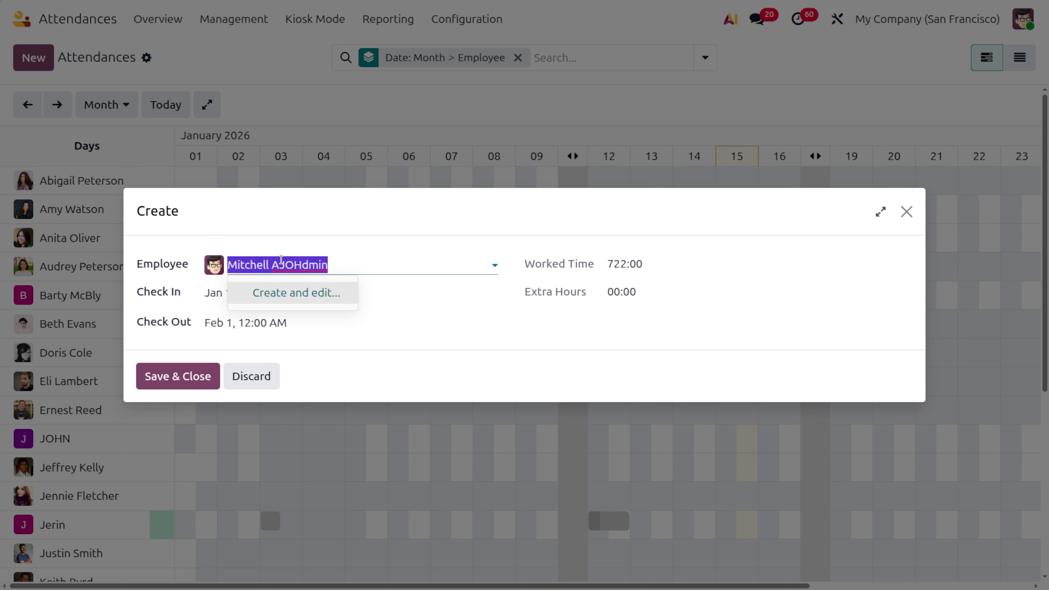
text(JO)
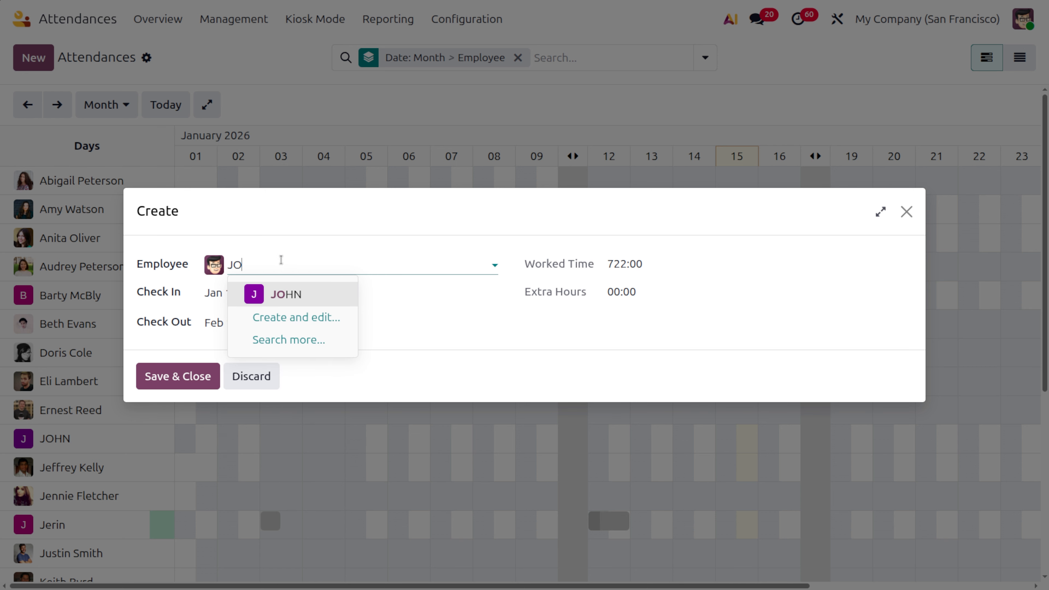
key(Return)
- Set the attendance's check-in to January 3, 2026 at 5:00 AM
click(273, 294)
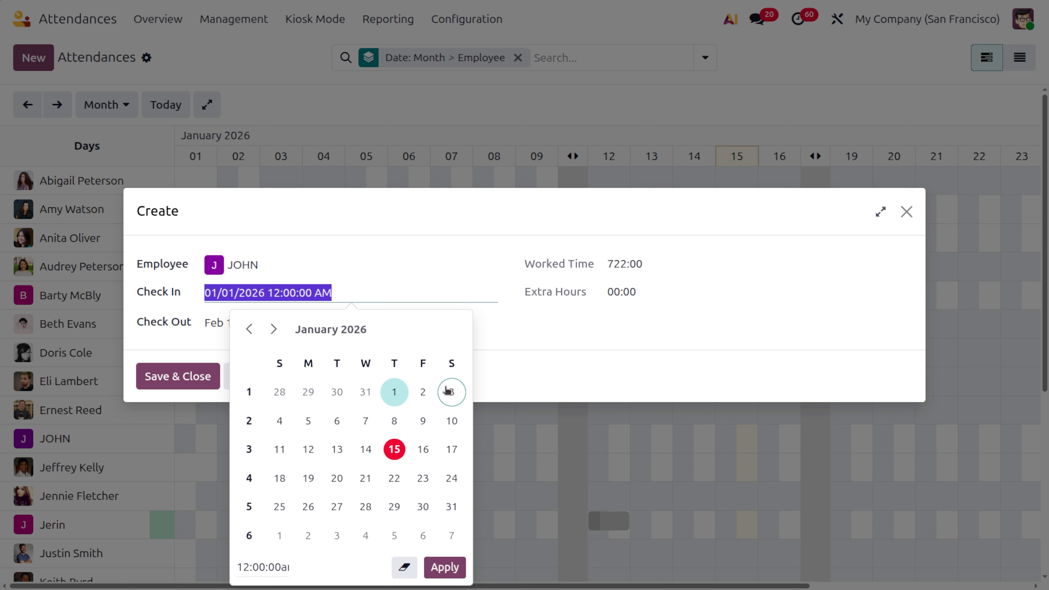
click(450, 391)
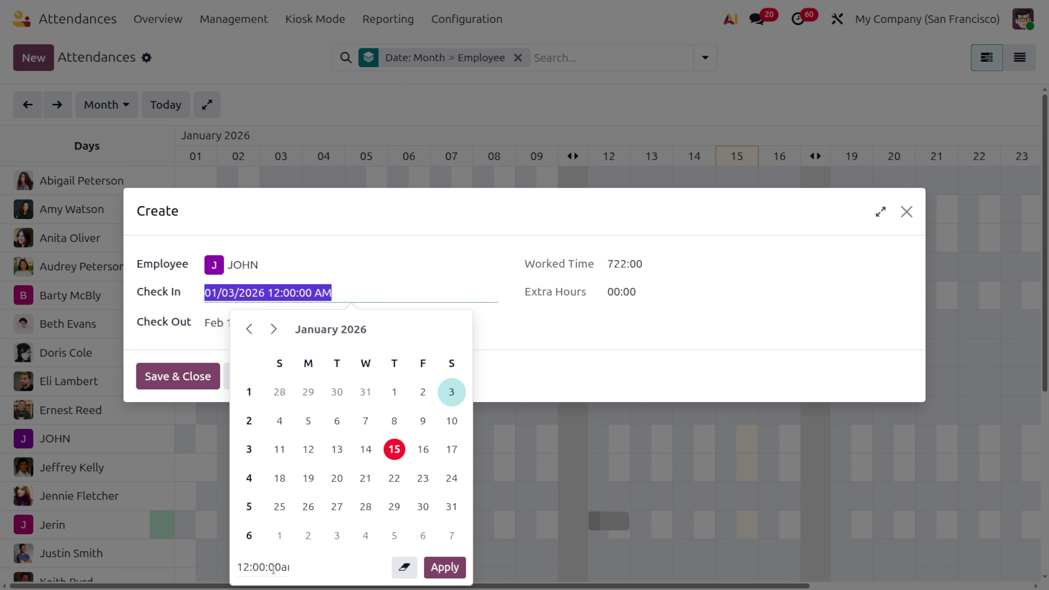
click(273, 569)
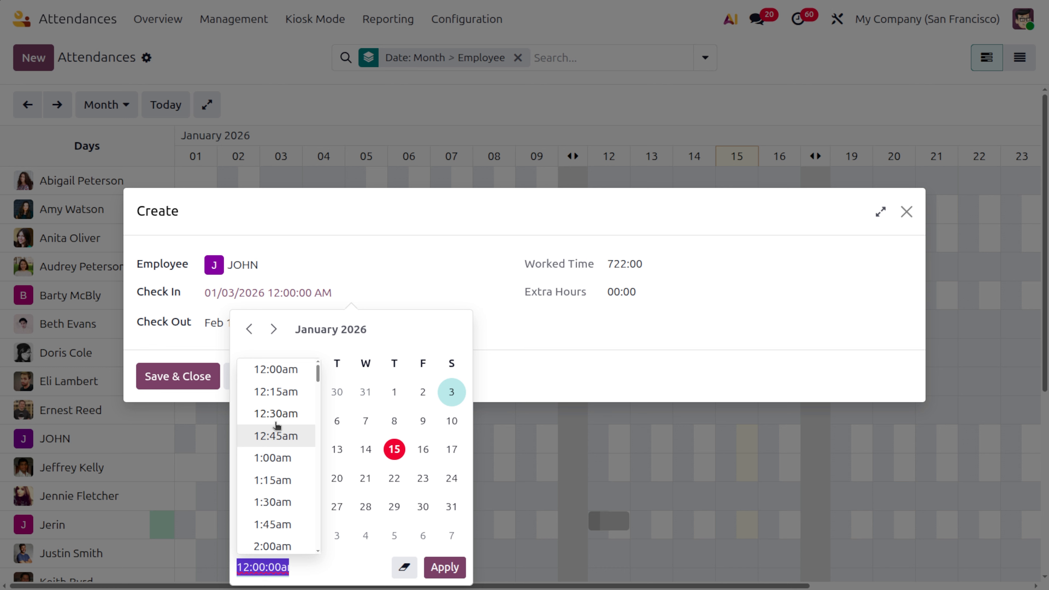
scroll(277, 426, down, 10)
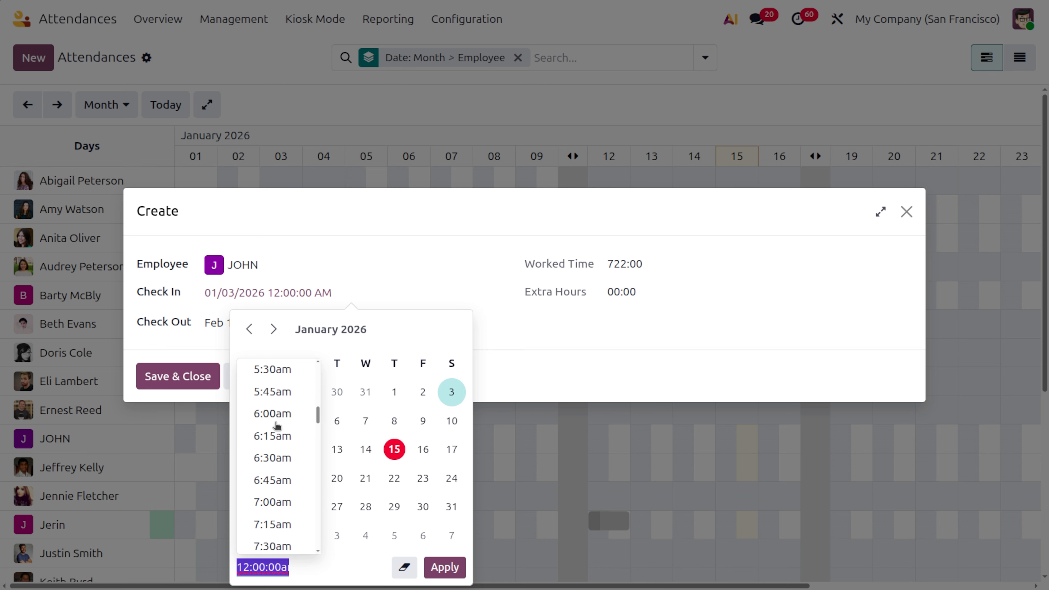
scroll(270, 374, up, 2)
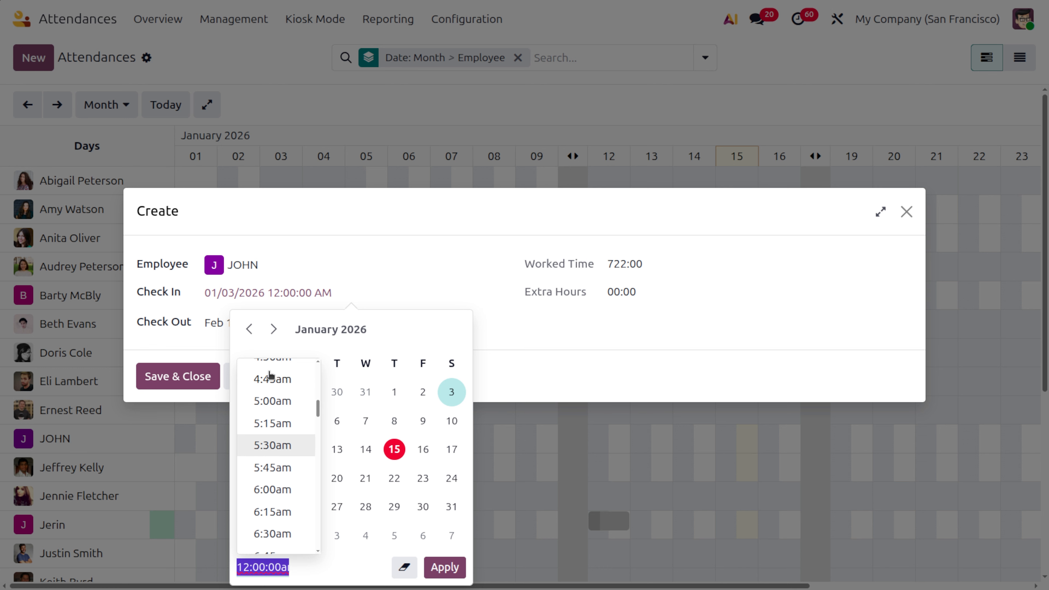
click(268, 401)
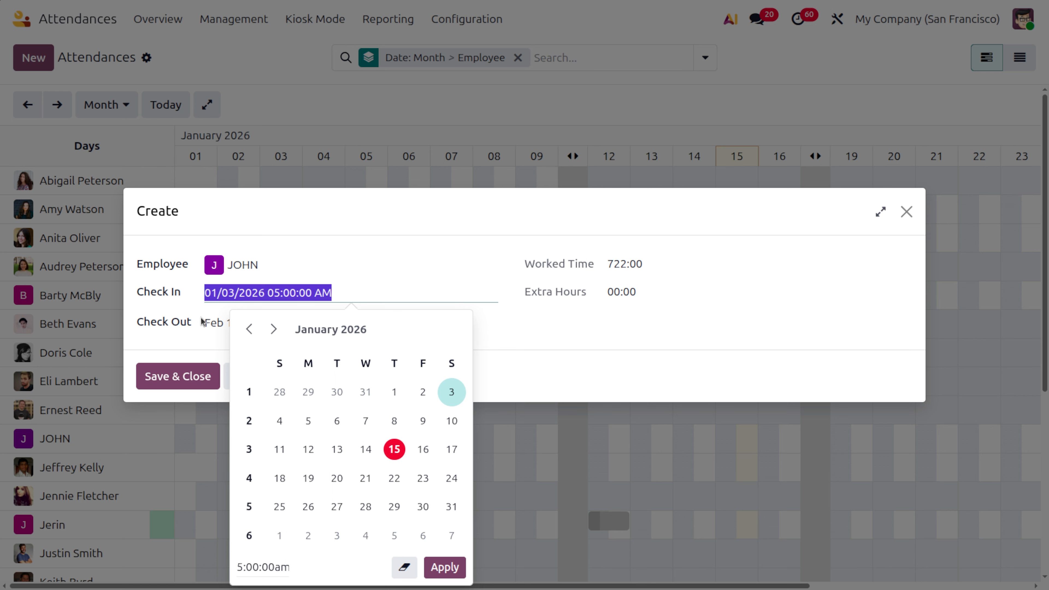
click(445, 568)
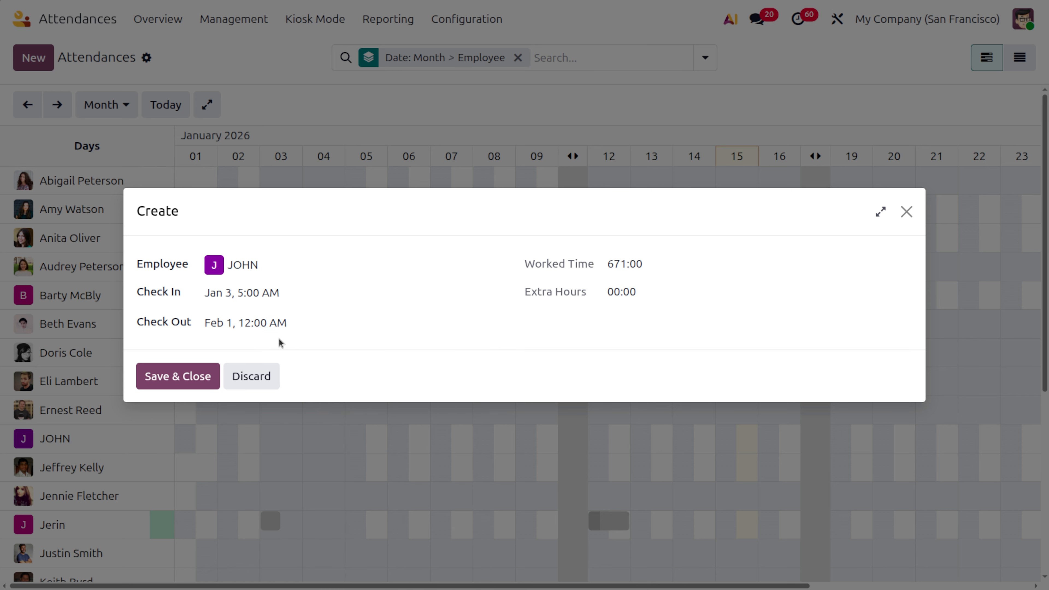
- Set the attendance's check-out to January 3, 2026 at 2:00 PM, then save and close the record
click(247, 323)
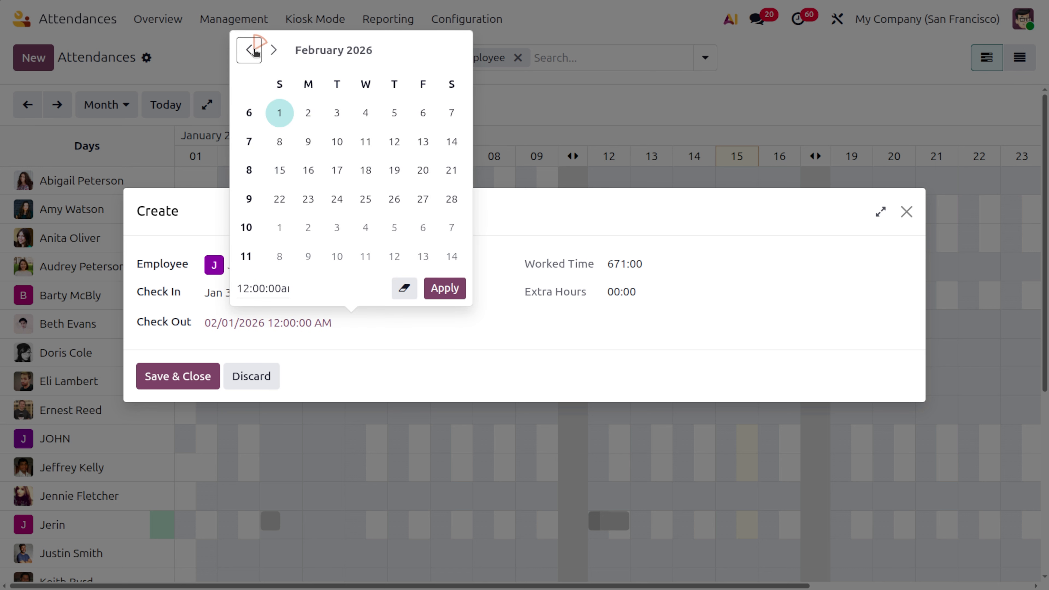
click(251, 48)
click(449, 114)
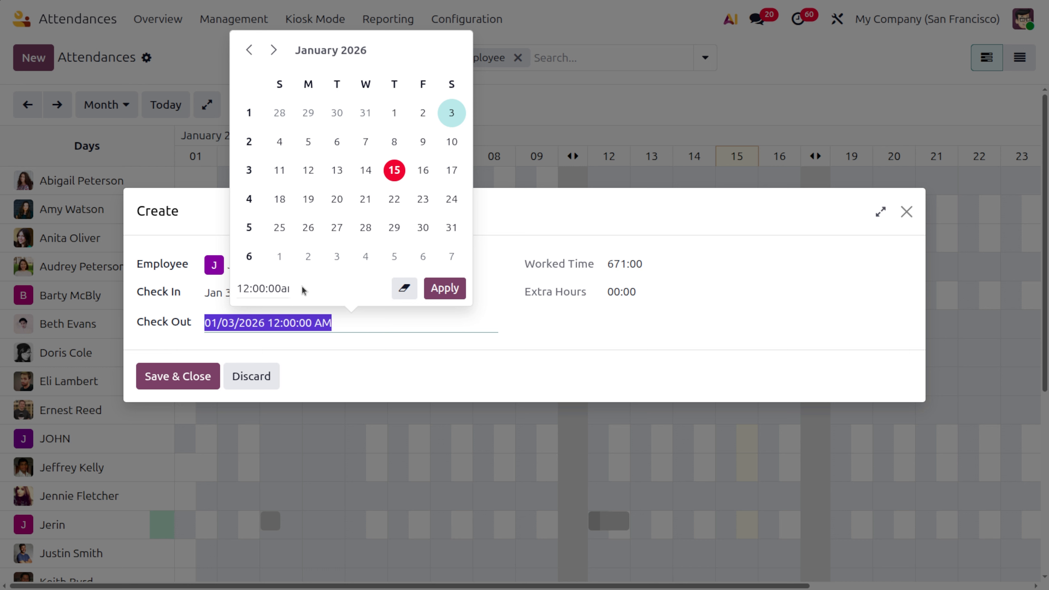
click(272, 288)
scroll(299, 480, down, 6)
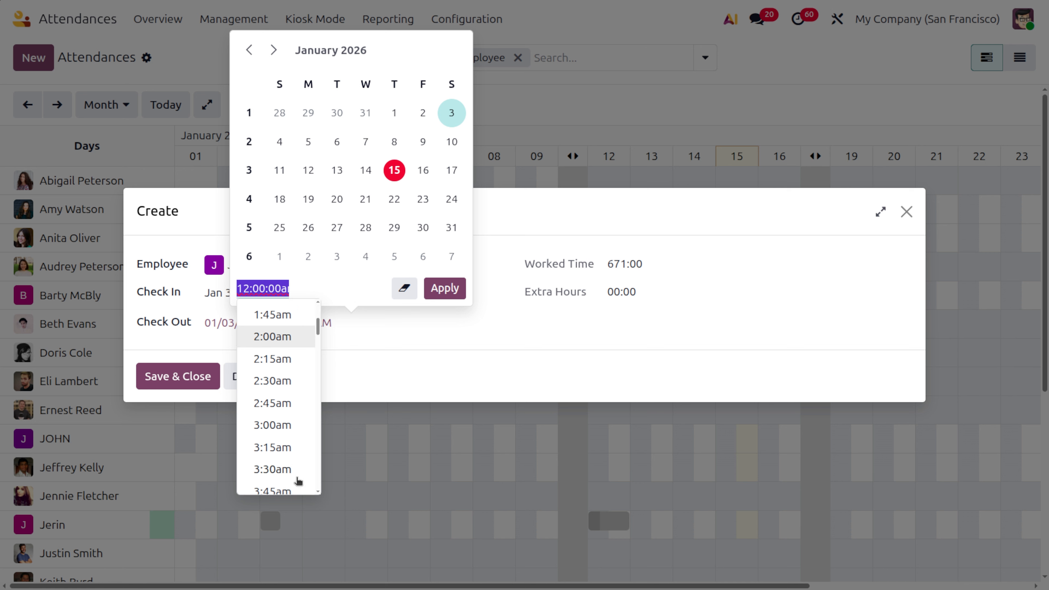
scroll(299, 481, down, 9)
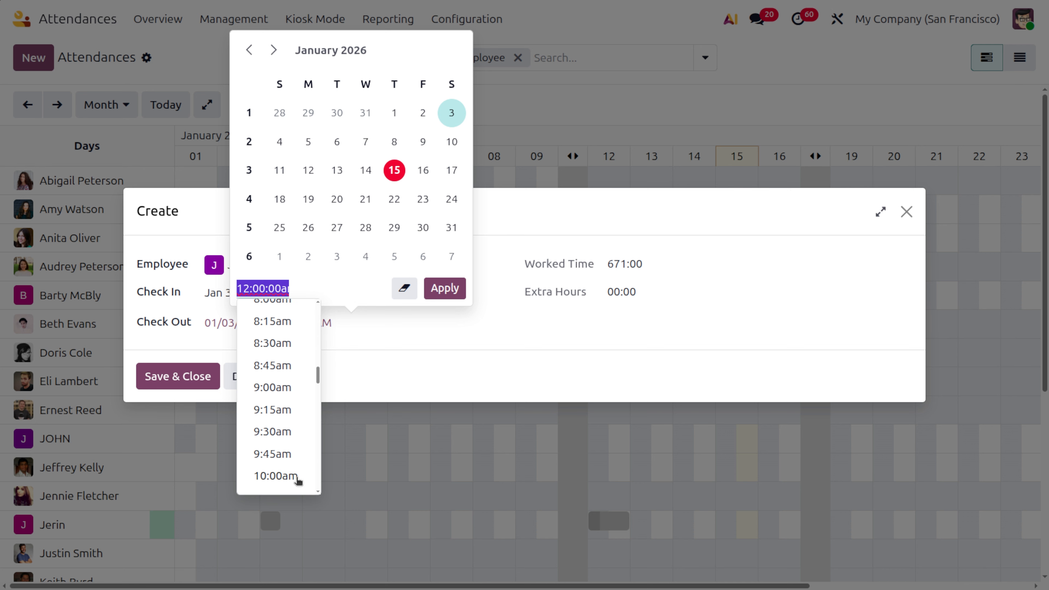
scroll(299, 481, down, 4)
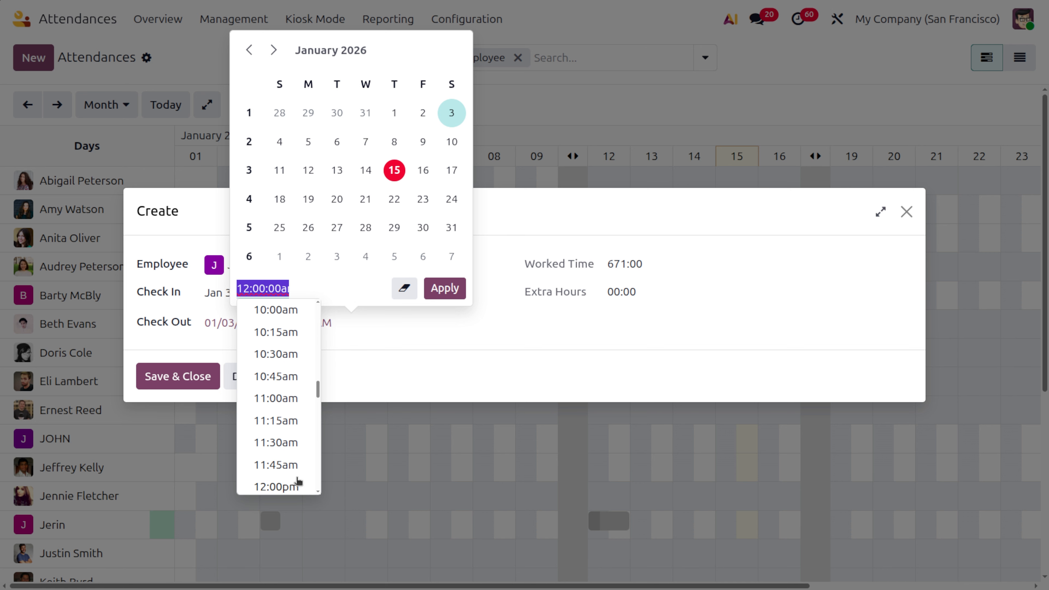
scroll(281, 480, down, 4)
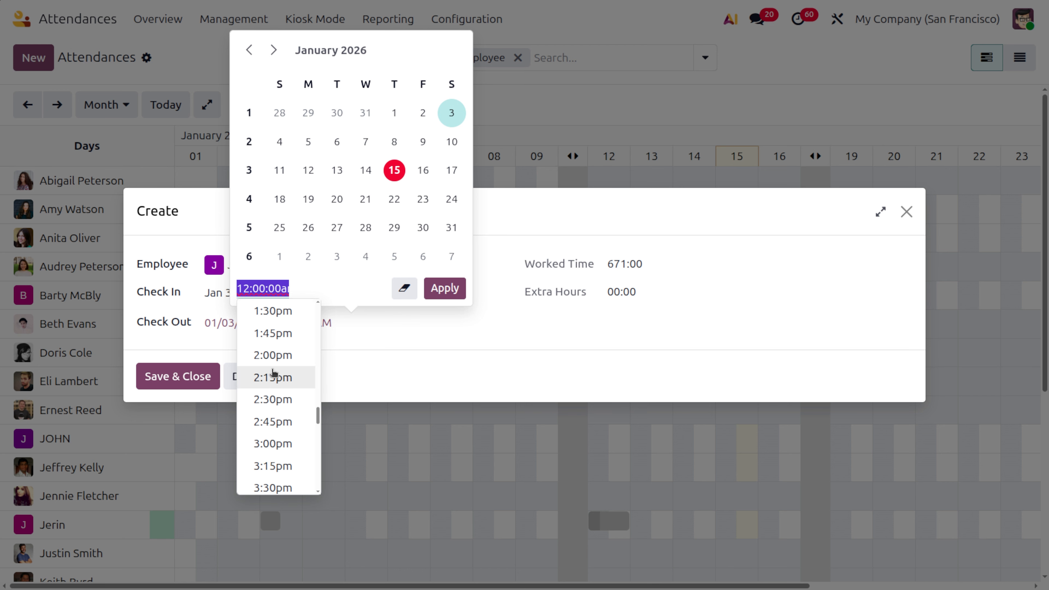
click(273, 354)
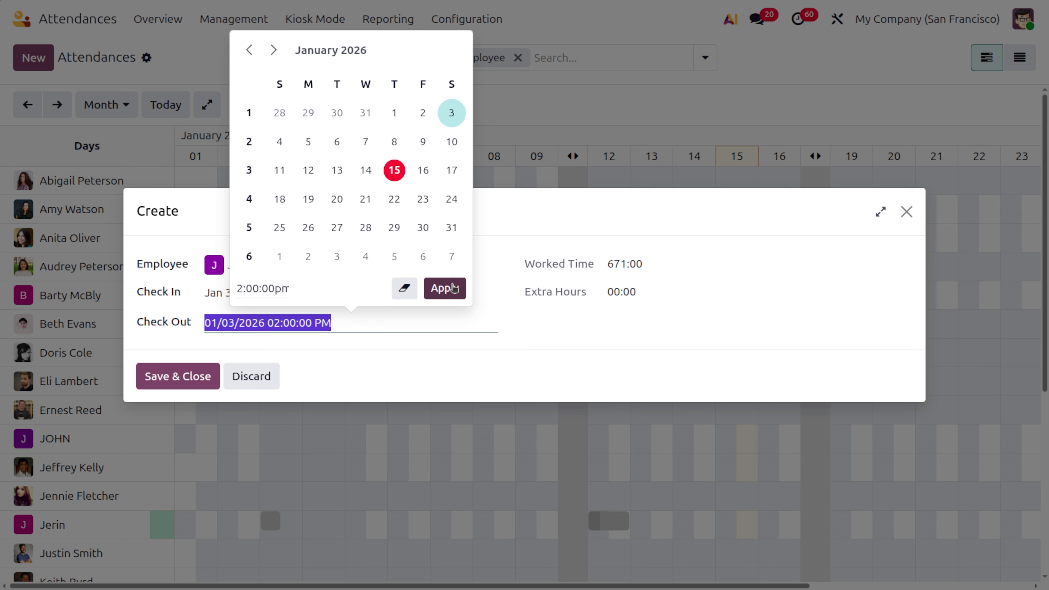
click(454, 288)
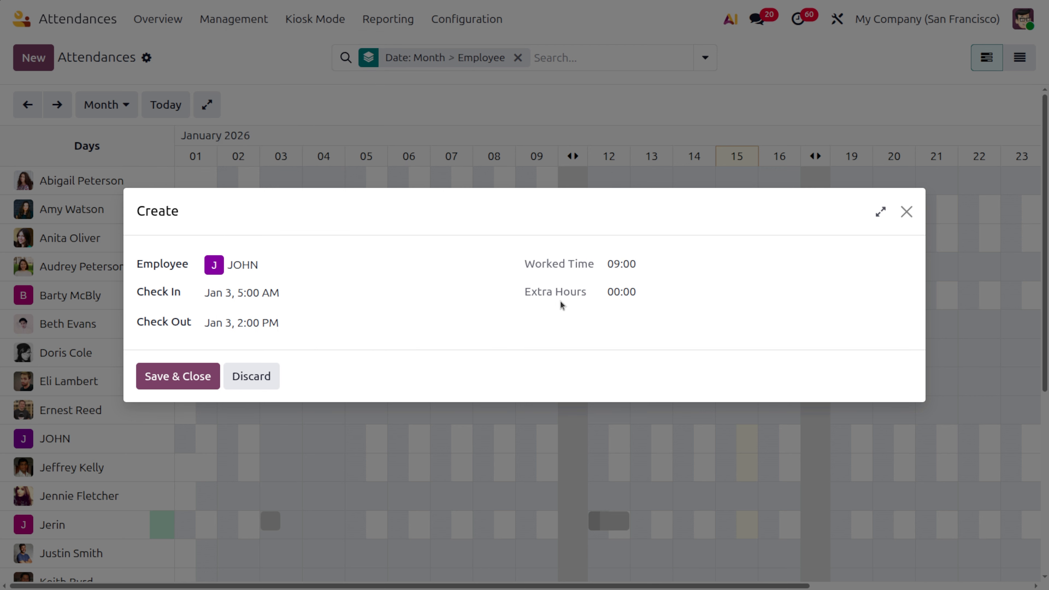
click(202, 374)
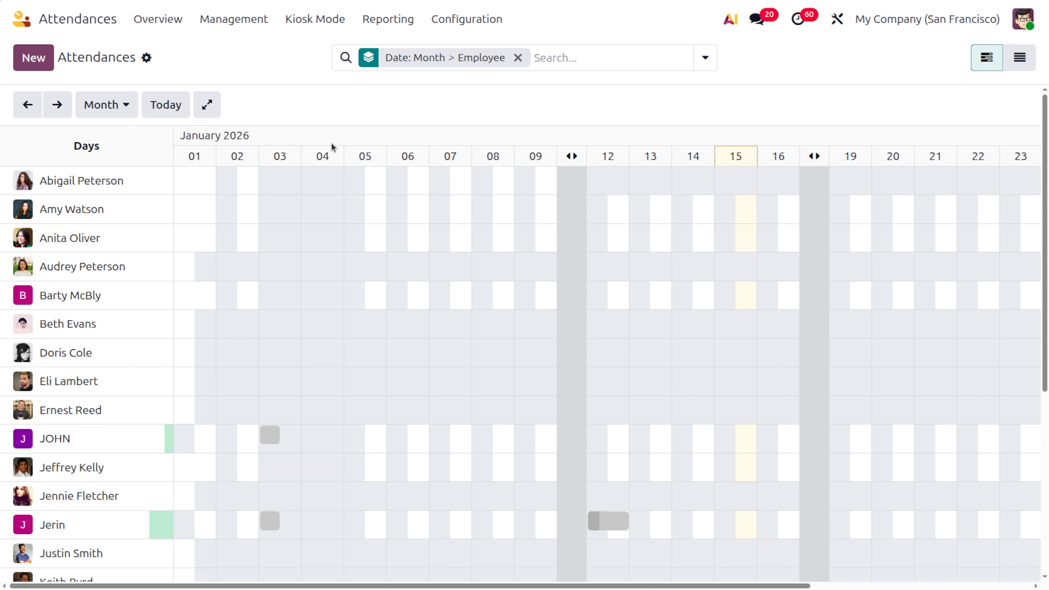
click(121, 106)
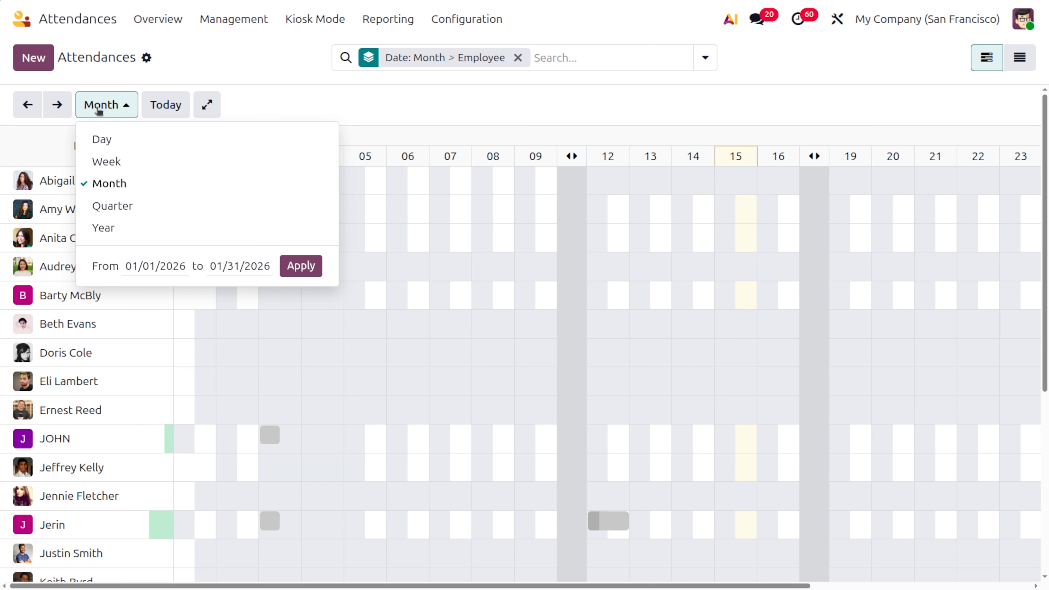
click(213, 35)
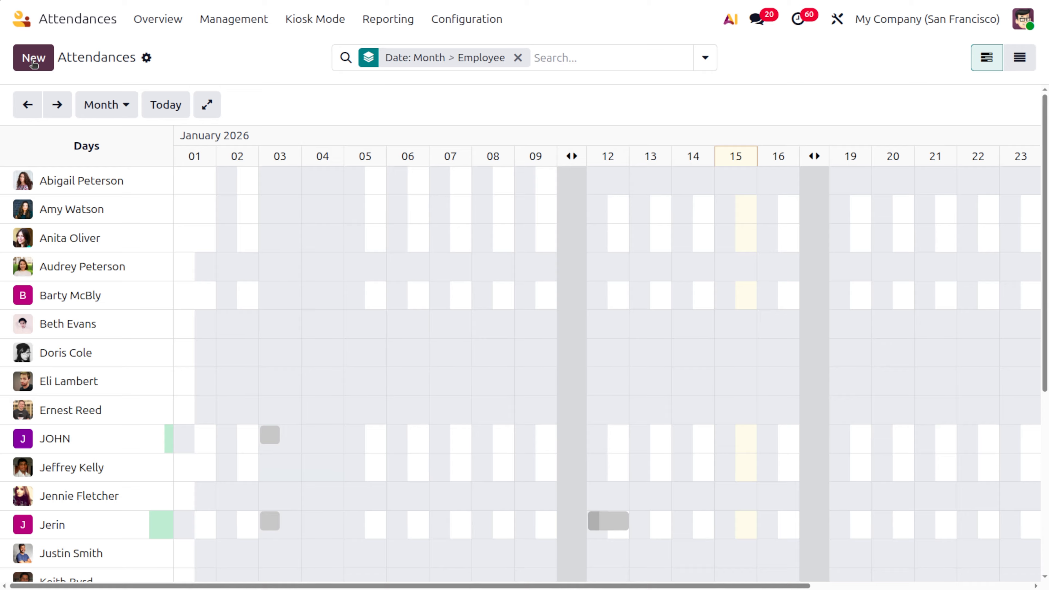
- Start another attendance record and assign it to the same new employee
click(33, 60)
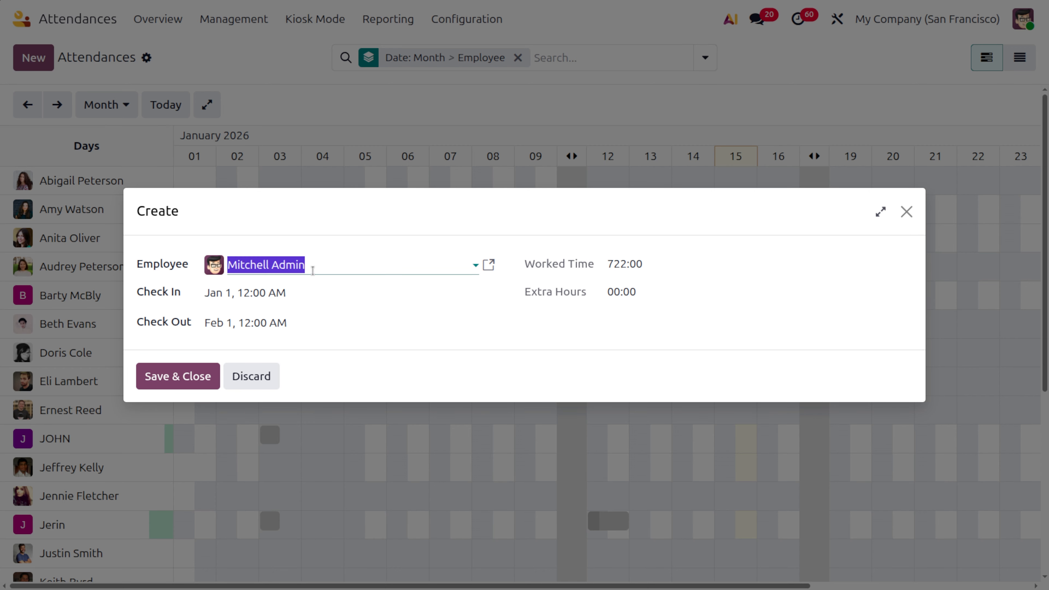
key(BackSpace)
text(JOHN)
key(Return)
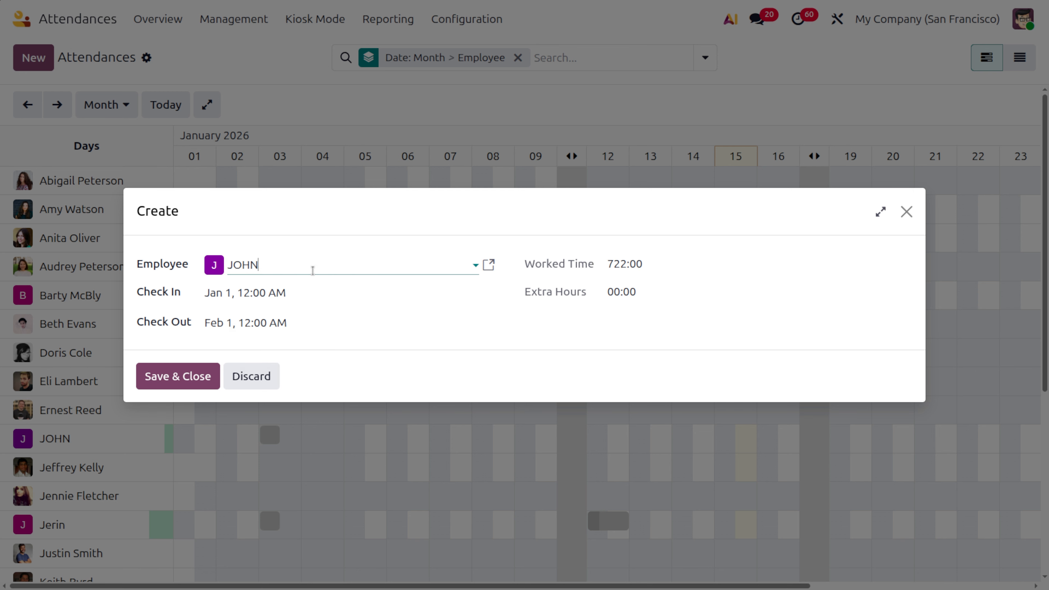
- Set the new attendance's check-in to January 1, 2026 at 8:00 AM
click(299, 297)
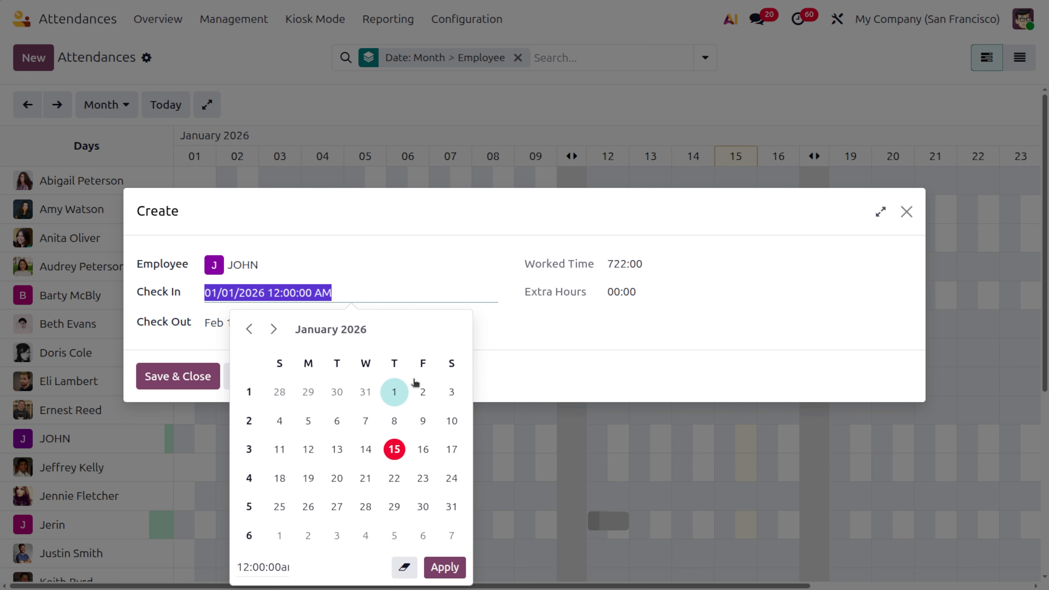
click(396, 391)
click(263, 570)
scroll(273, 428, down, 10)
scroll(273, 428, down, 4)
scroll(272, 425, up, 3)
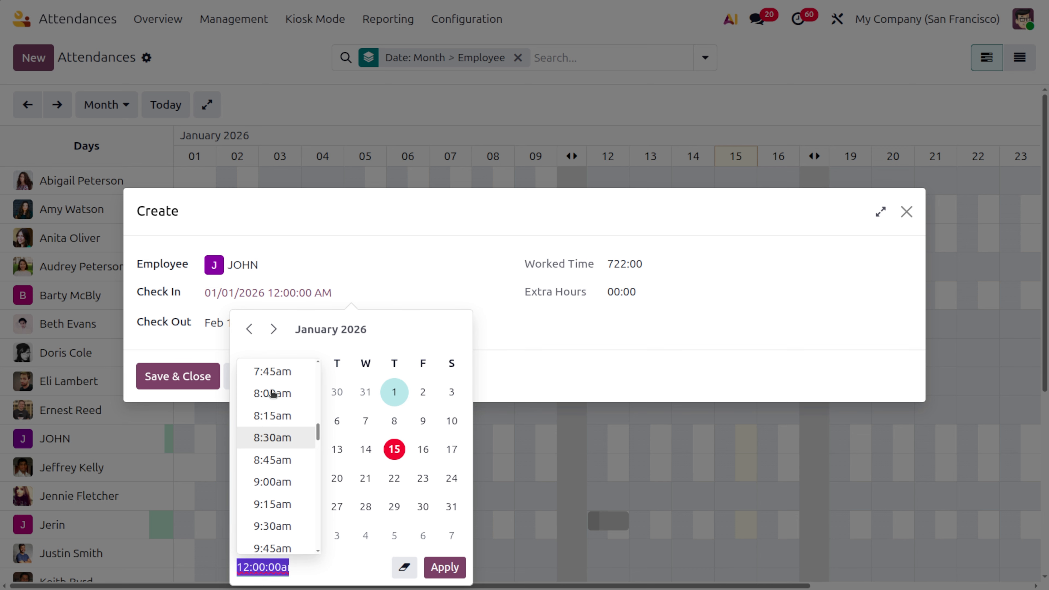
click(272, 451)
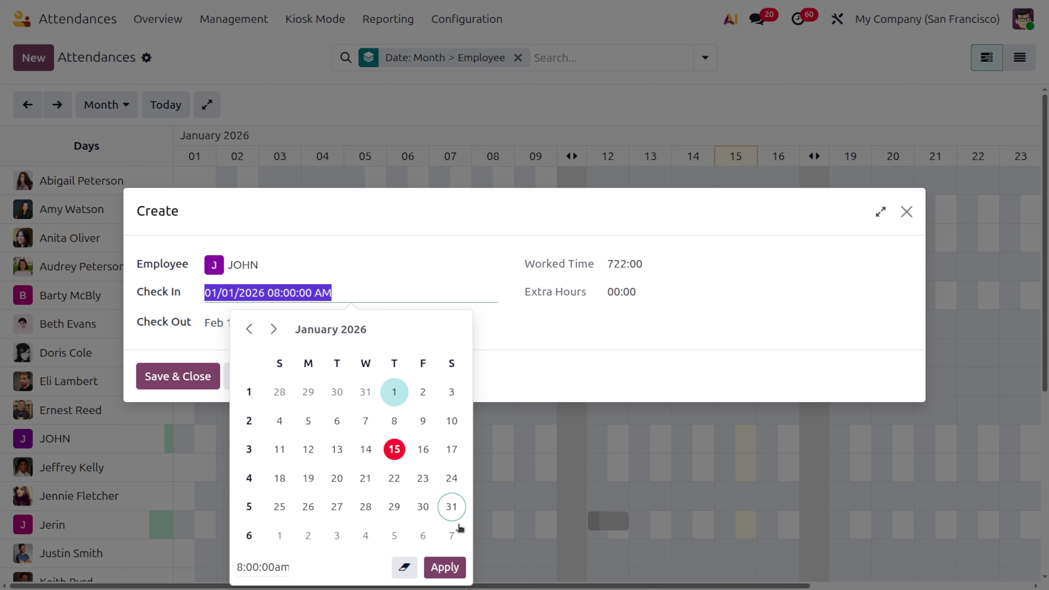
click(454, 569)
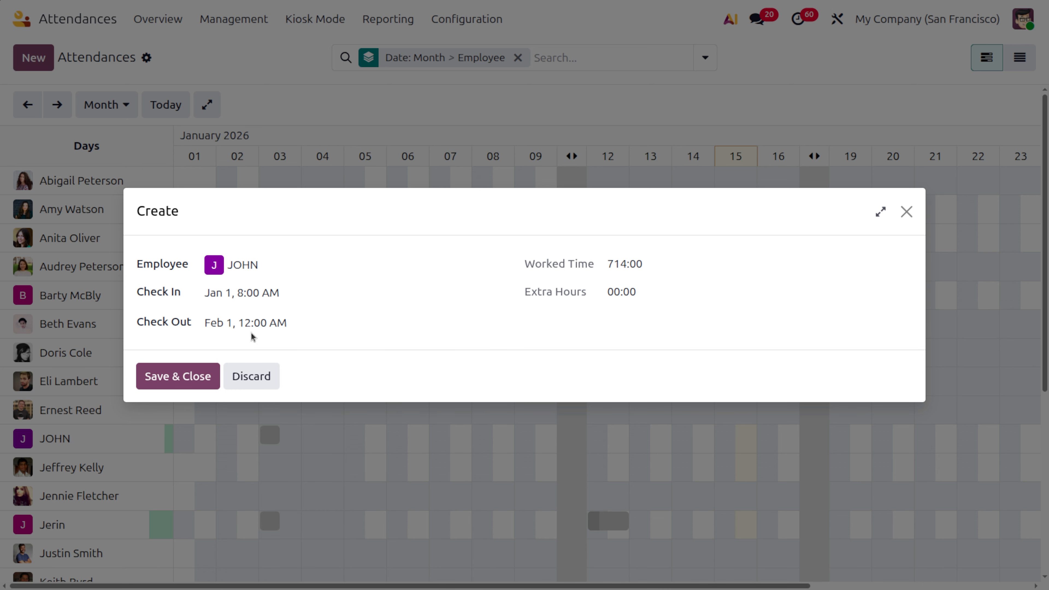
- Set the attendance's check-out to January 1, 2026 at 10:00 PM, then save and close the record
click(242, 327)
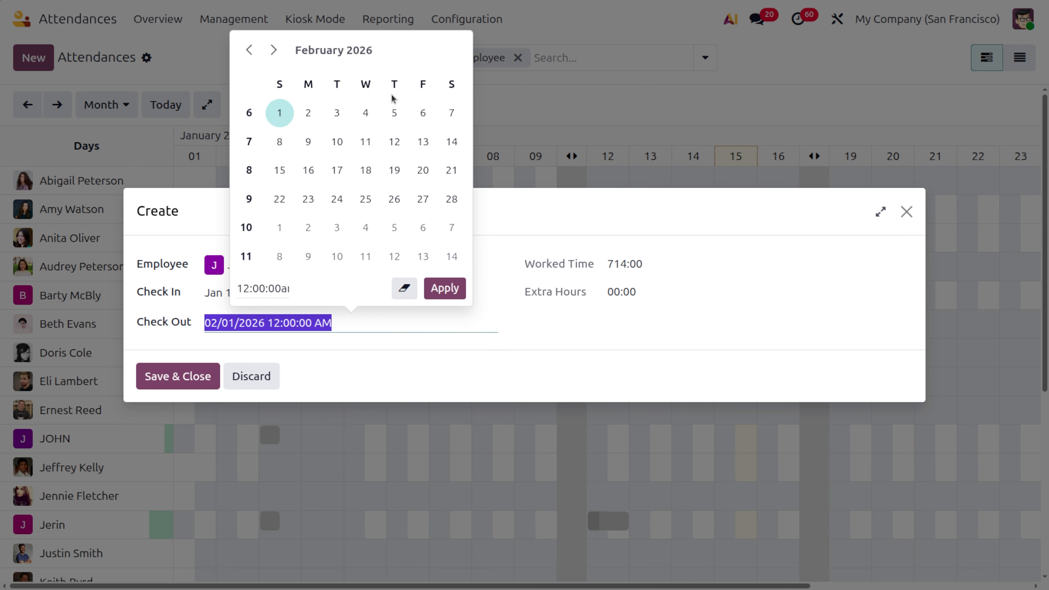
click(247, 50)
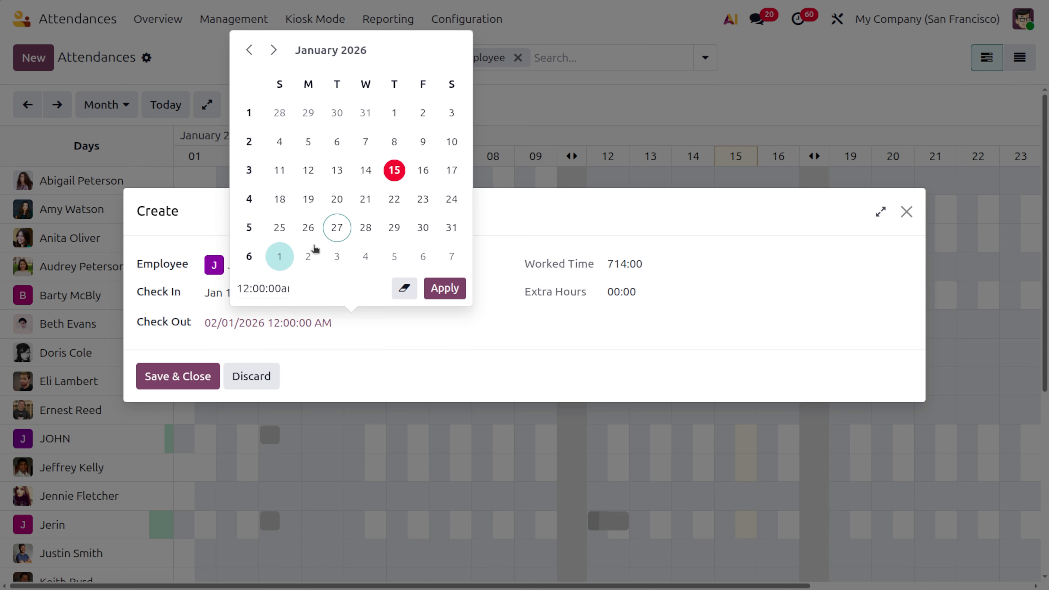
click(390, 118)
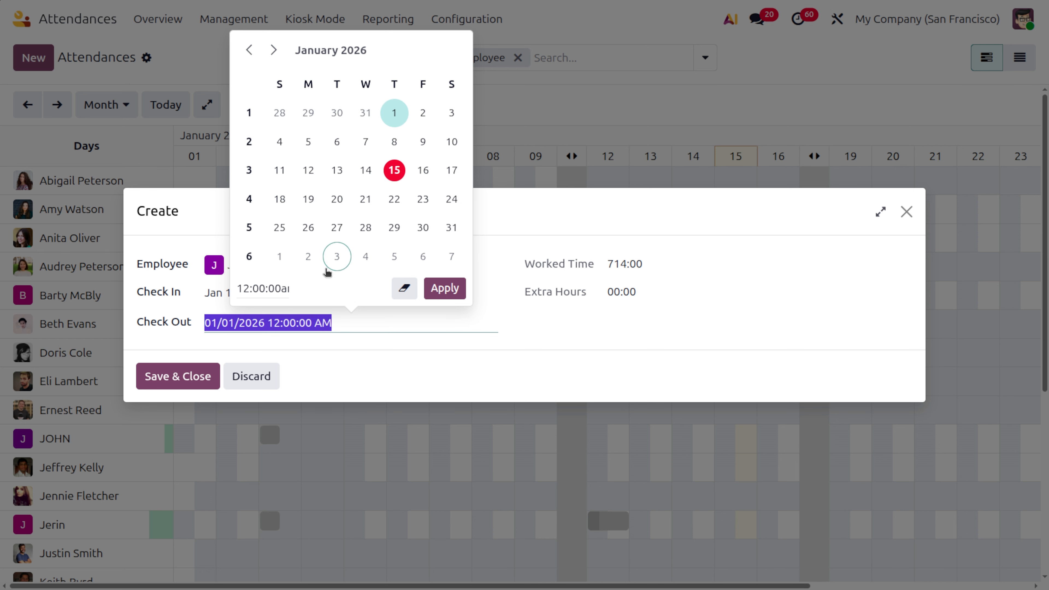
click(281, 285)
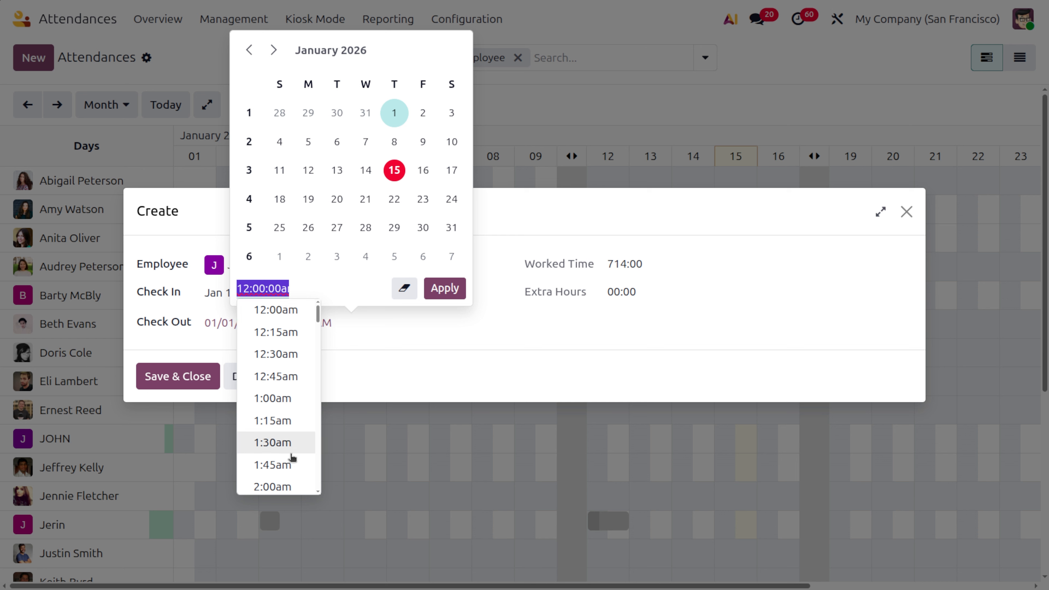
scroll(293, 459, down, 10)
scroll(293, 461, down, 7)
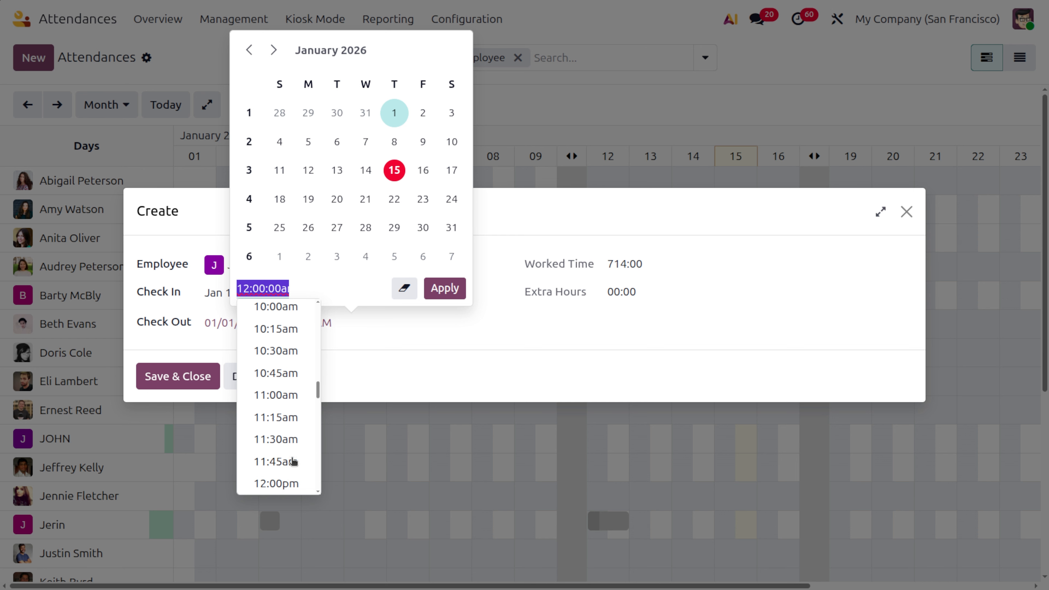
scroll(284, 382, down, 19)
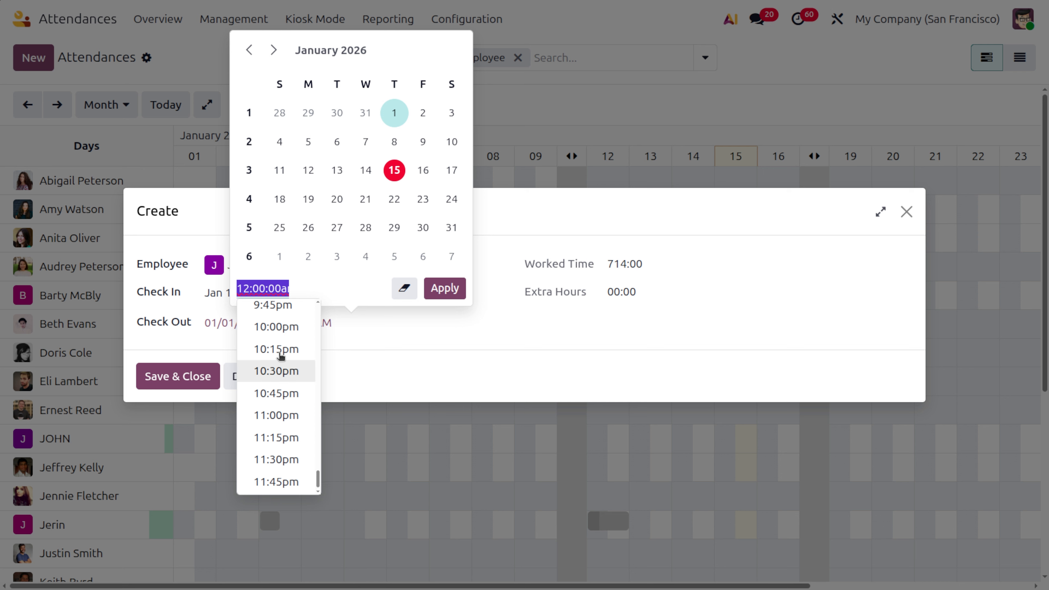
click(279, 330)
click(440, 290)
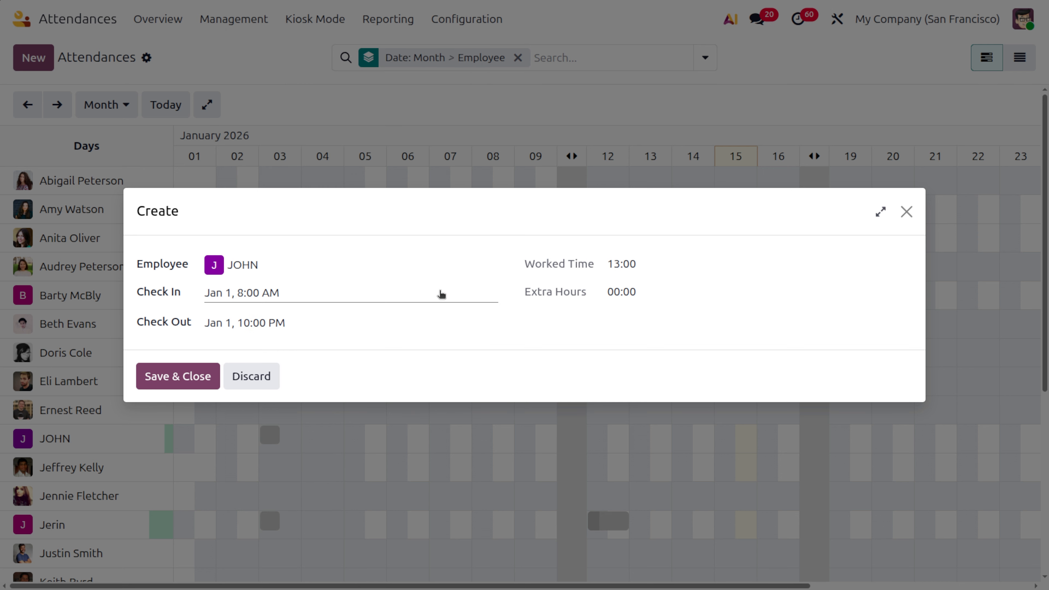
click(213, 378)
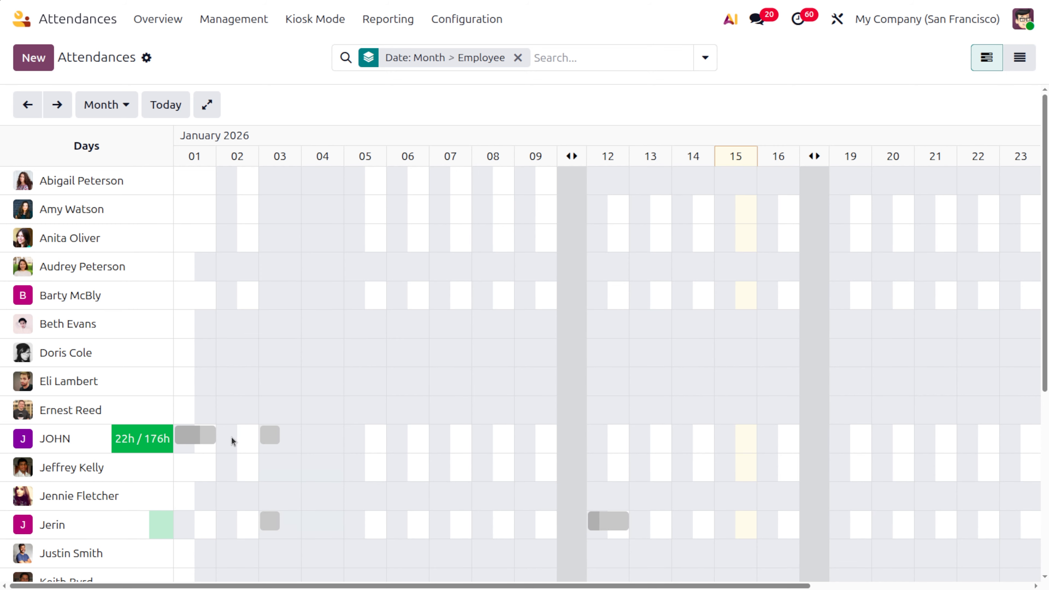
click(123, 105)
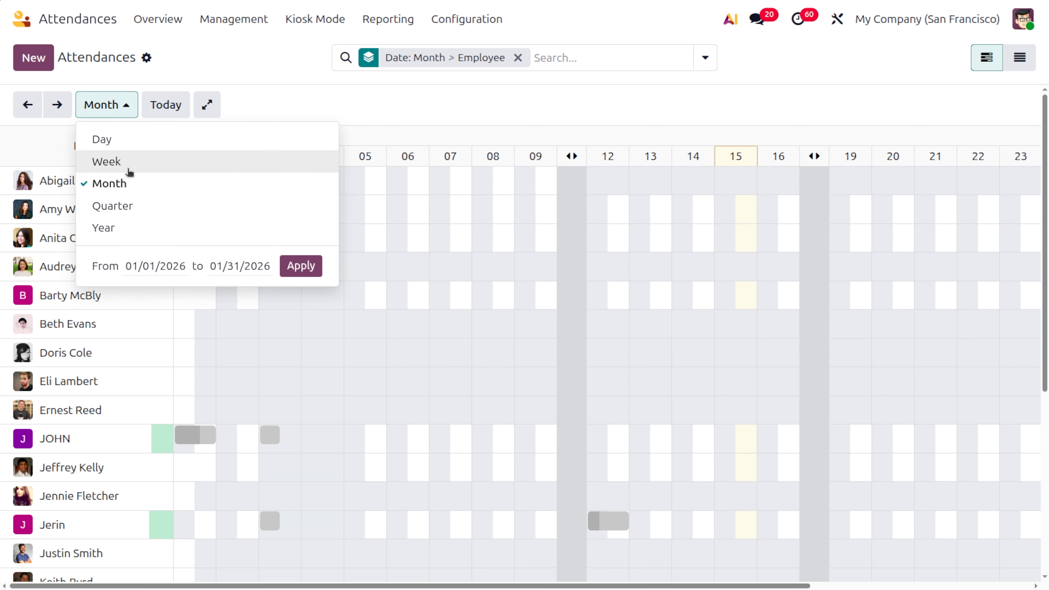
click(133, 185)
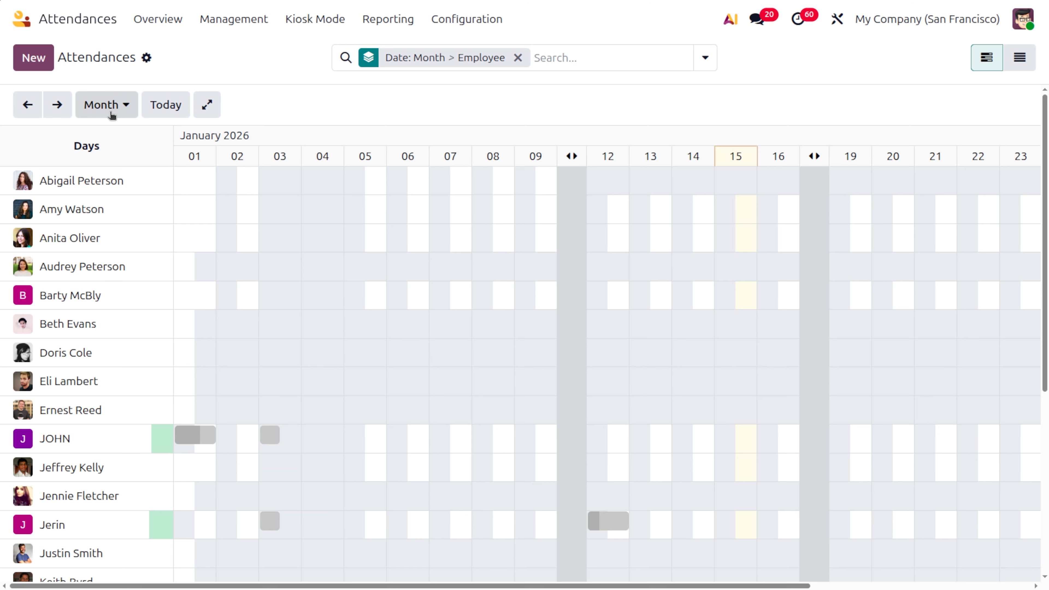
click(234, 441)
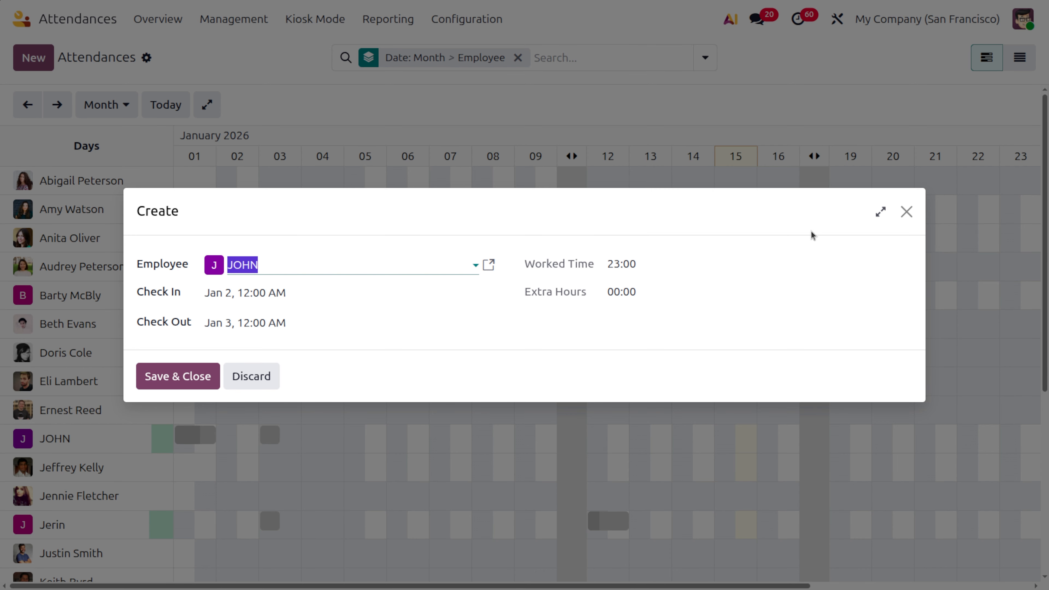
click(913, 213)
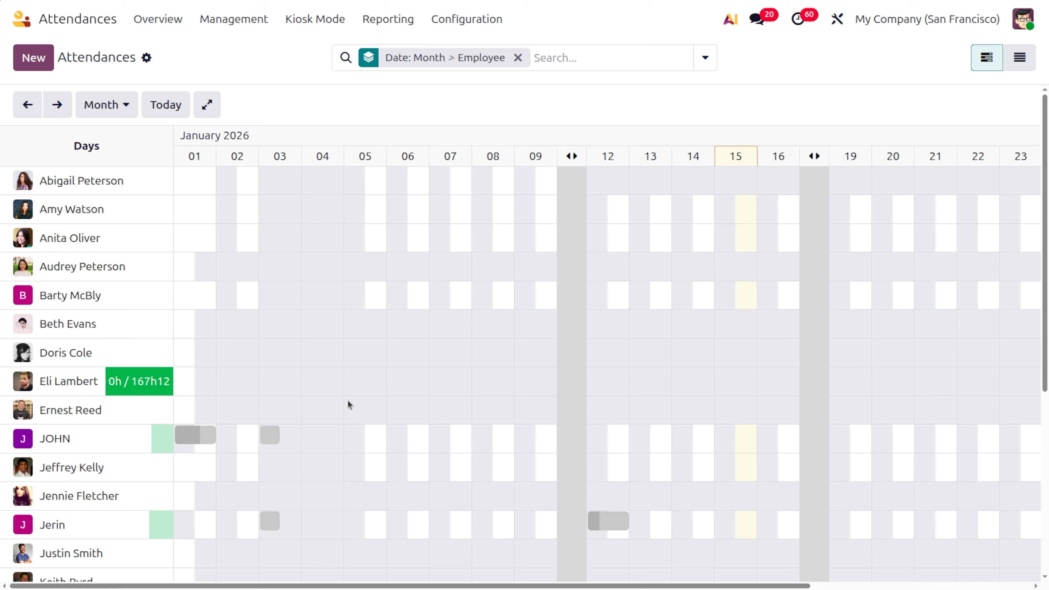
- Start a January 2, 2026 attendance for the same employee and set its check-in time to 8:00 AM
click(229, 443)
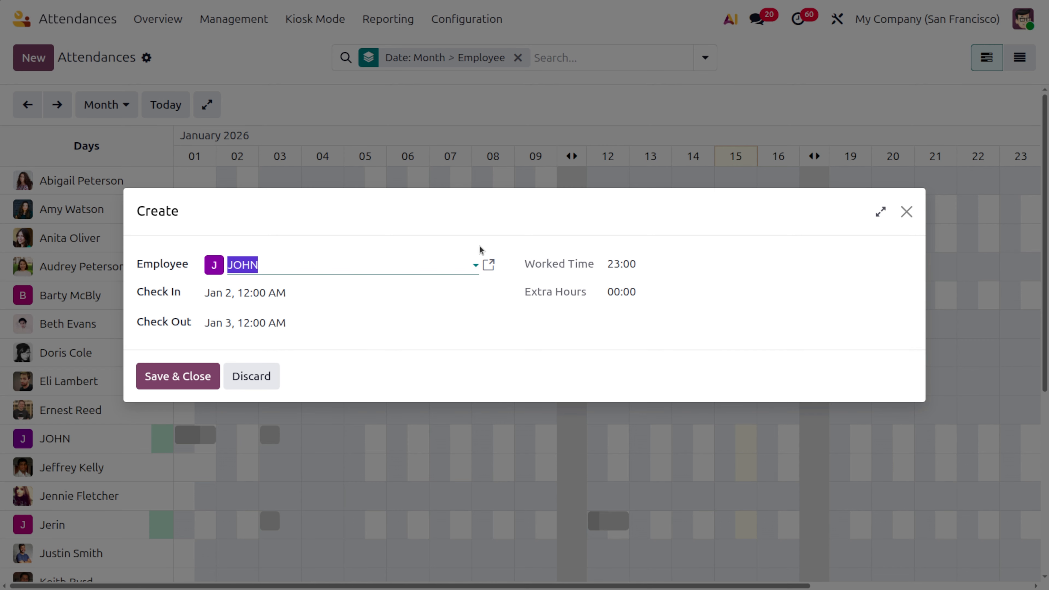
click(285, 292)
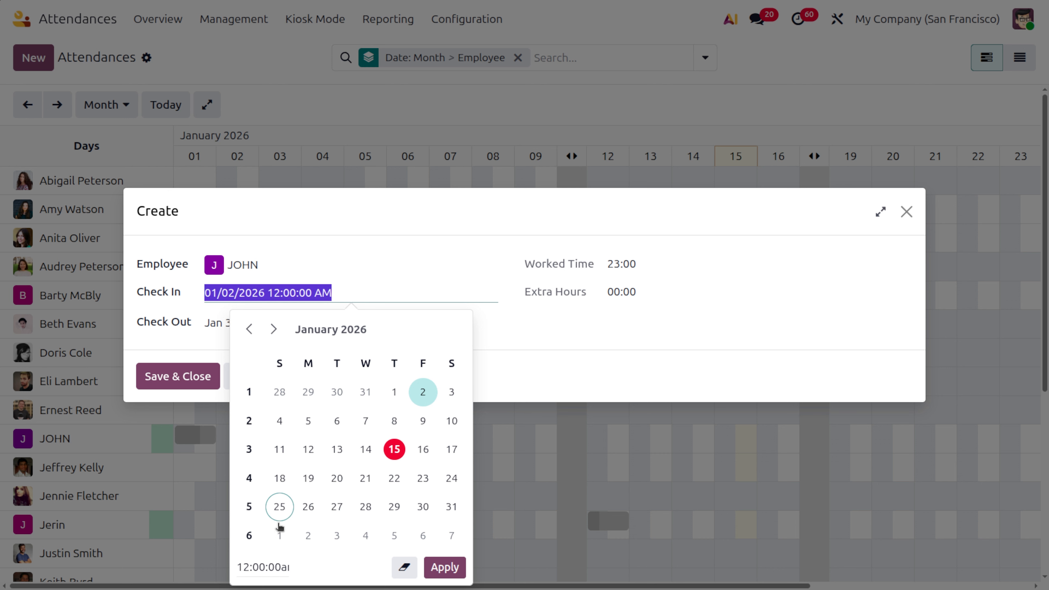
click(271, 565)
scroll(275, 455, down, 10)
scroll(281, 519, down, 6)
scroll(272, 393, up, 3)
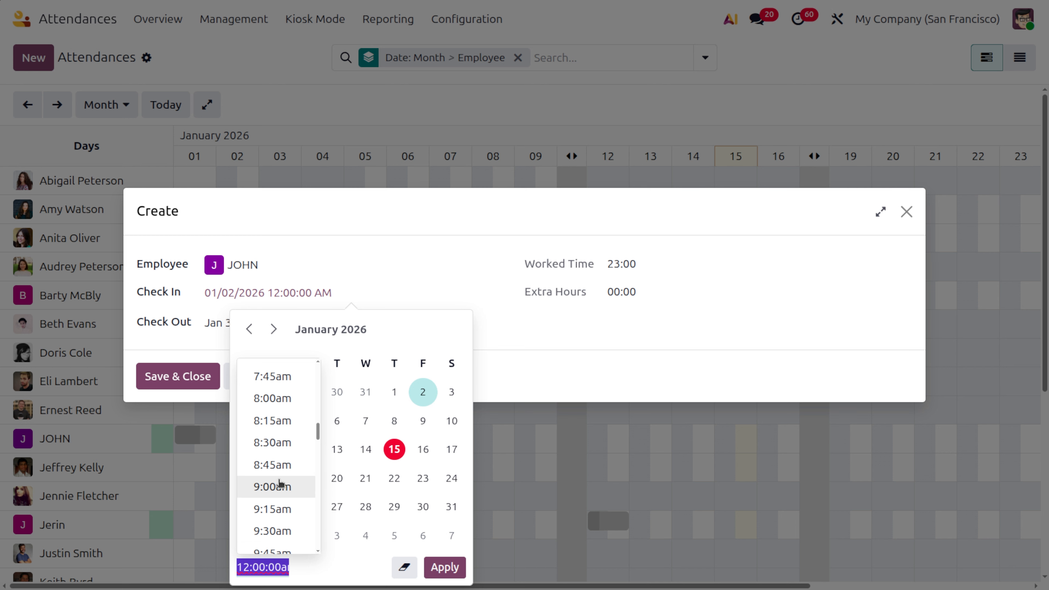
click(275, 408)
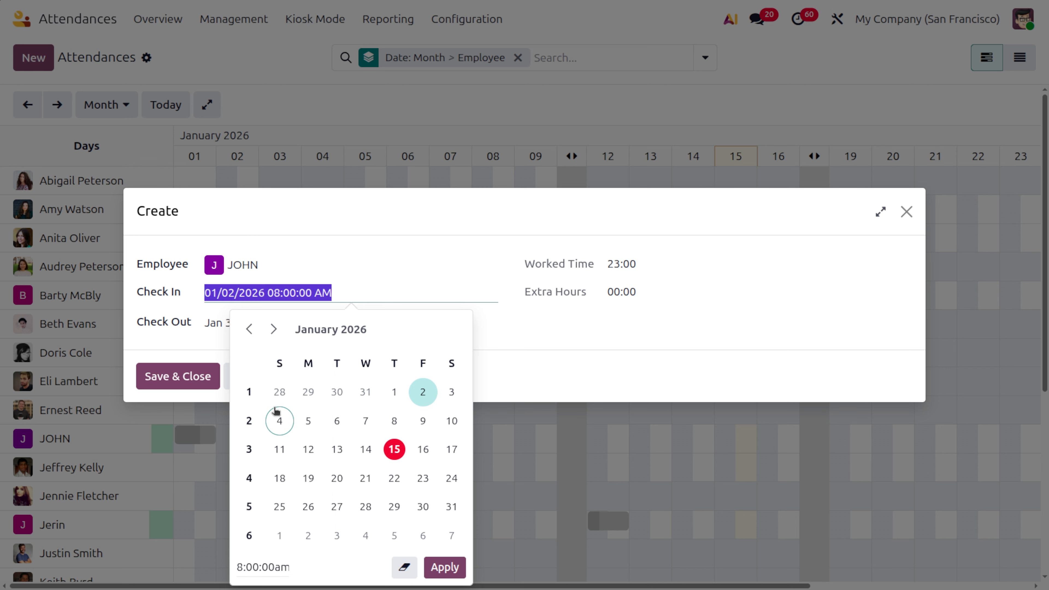
click(442, 571)
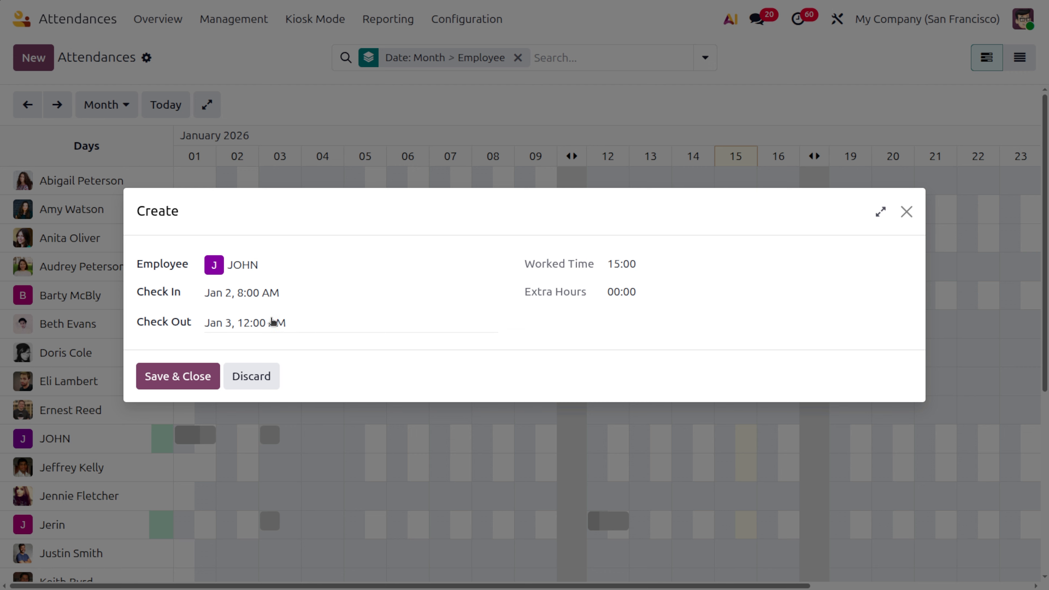
- Set the attendance's check-out to January 2, 2026 at 5:00 PM
click(273, 323)
click(424, 113)
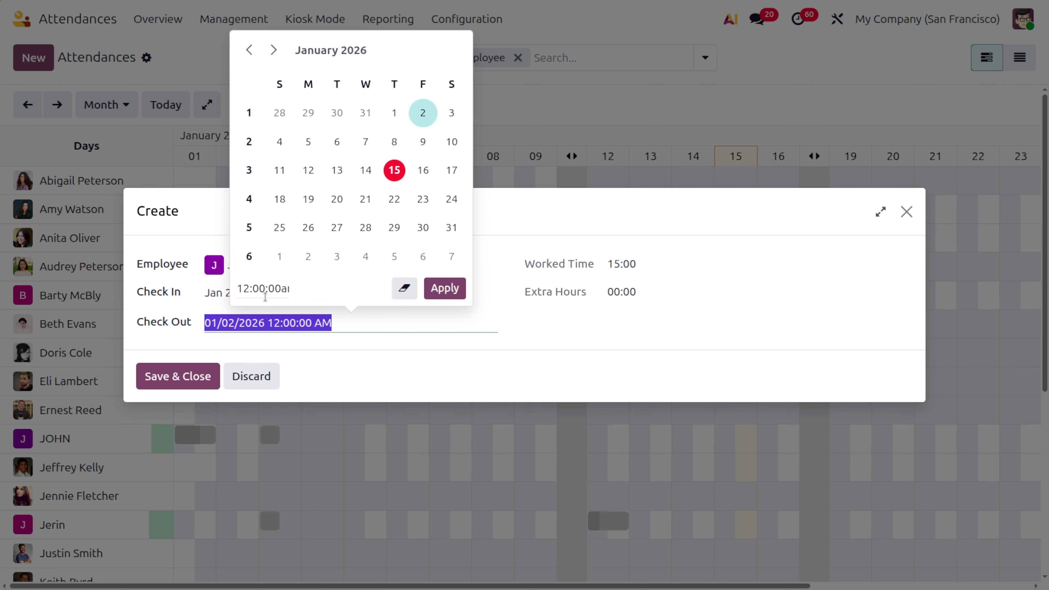
click(265, 291)
scroll(273, 414, down, 10)
scroll(258, 470, down, 5)
scroll(258, 471, up, 4)
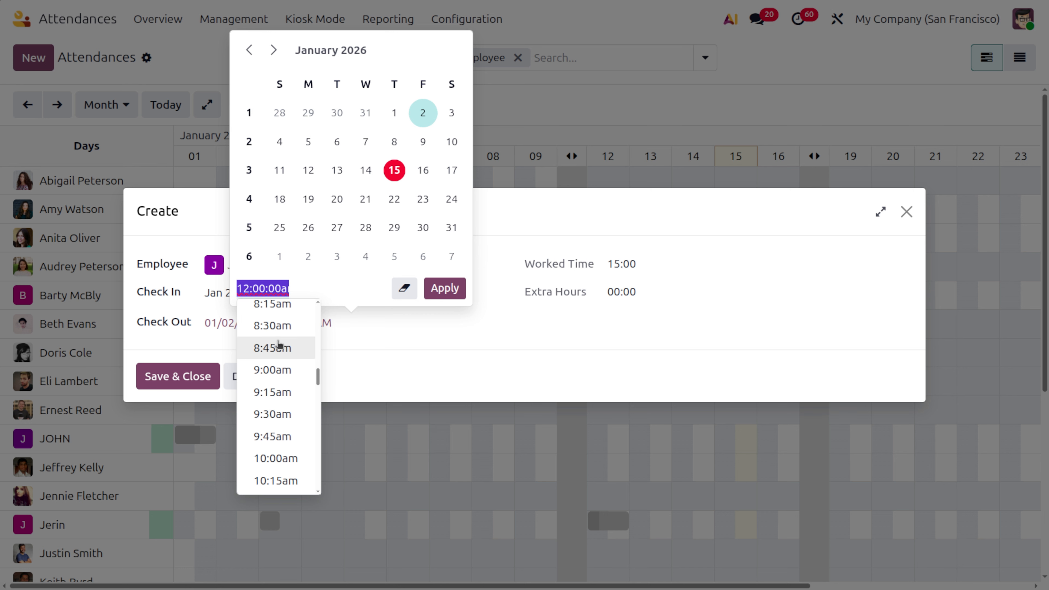
scroll(279, 342, up, 3)
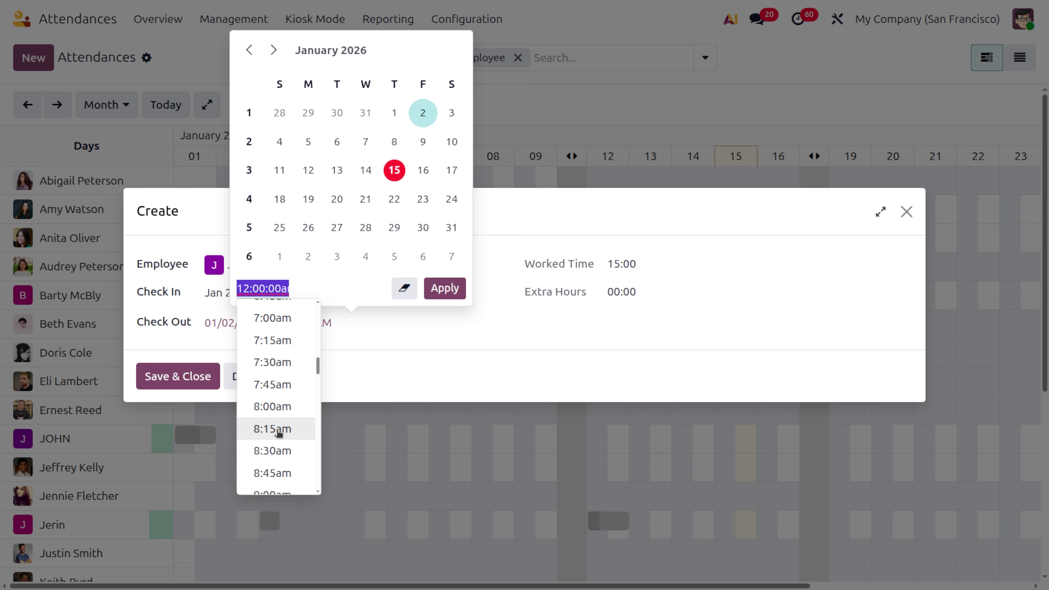
scroll(278, 431, down, 12)
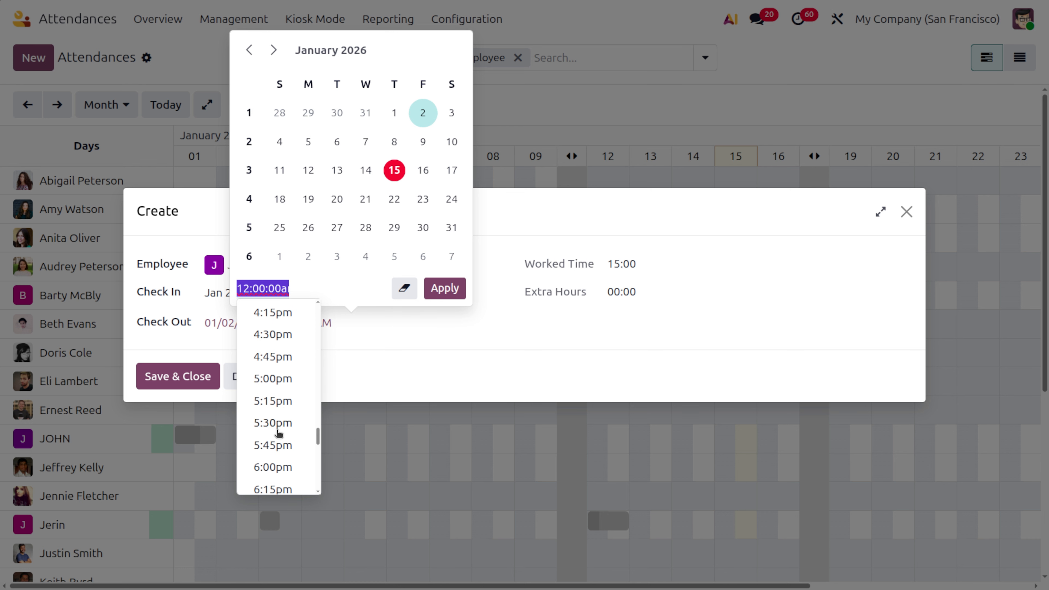
click(284, 377)
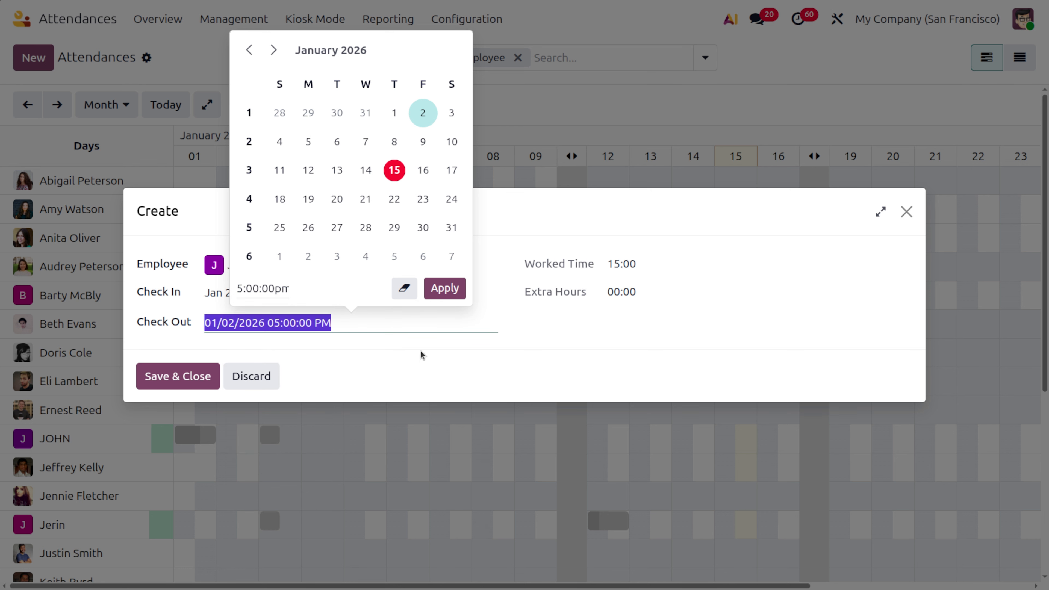
click(431, 298)
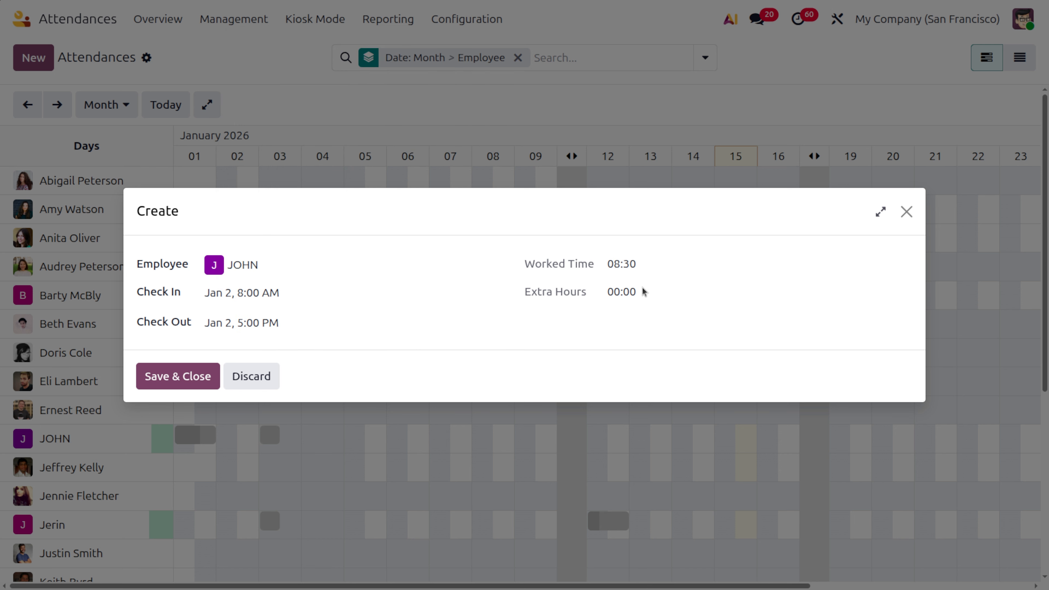
- Change the January 2 check-out time to 4:30 PM, then save and close the record
click(241, 323)
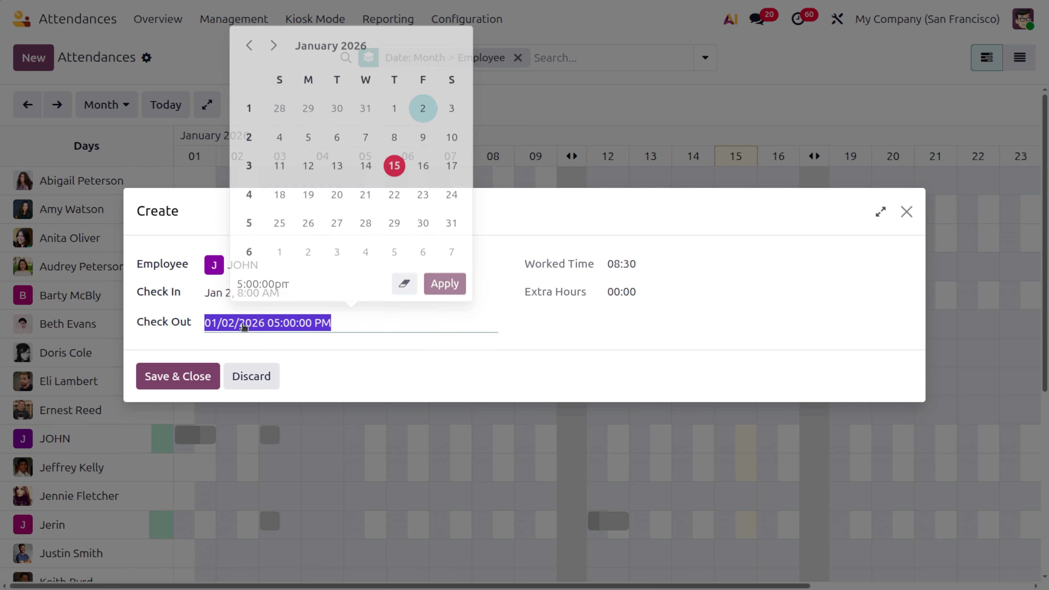
click(276, 288)
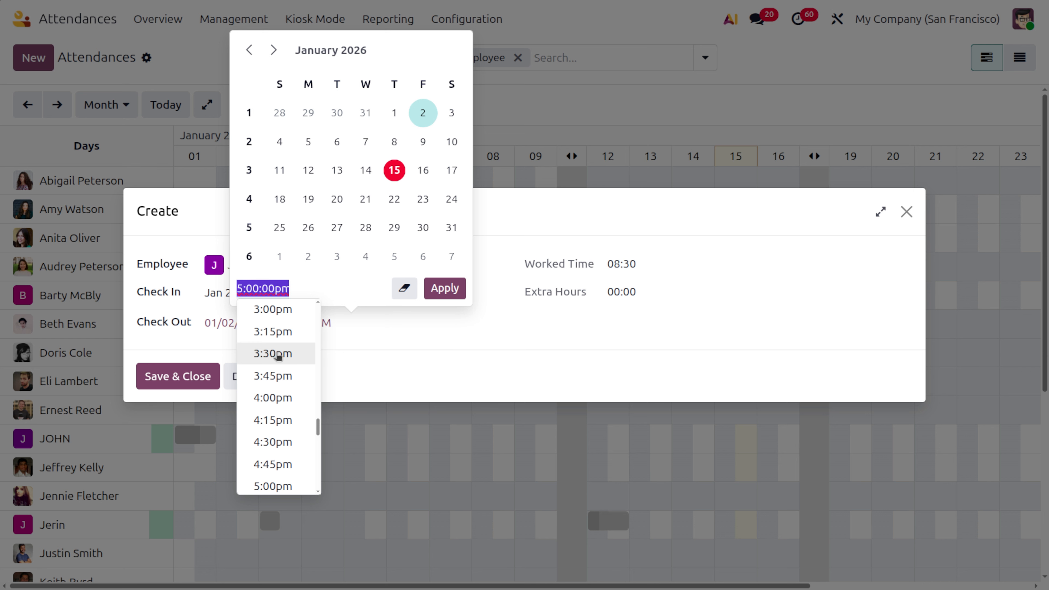
click(276, 441)
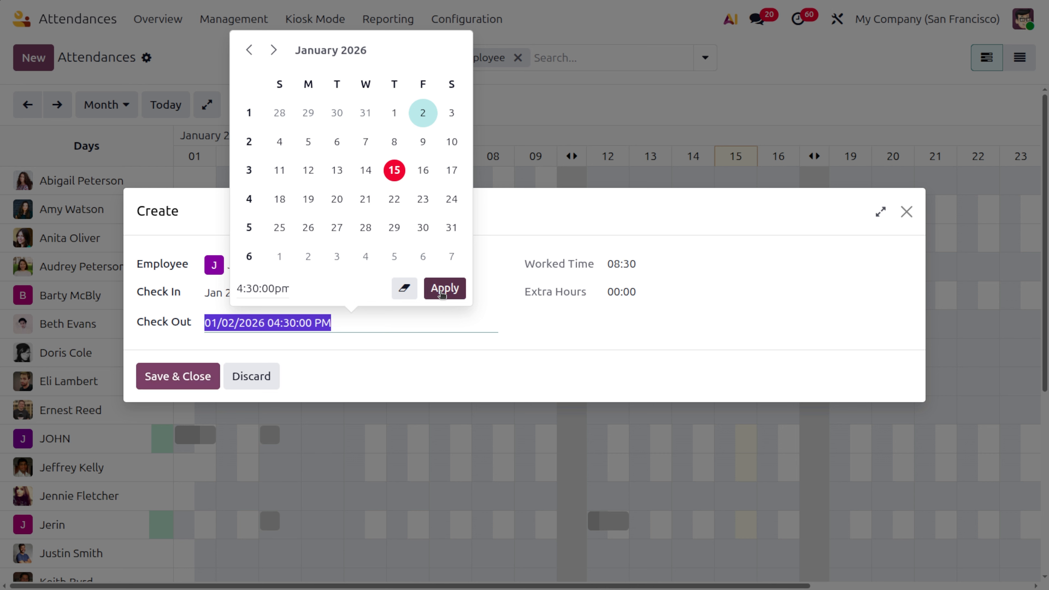
click(442, 295)
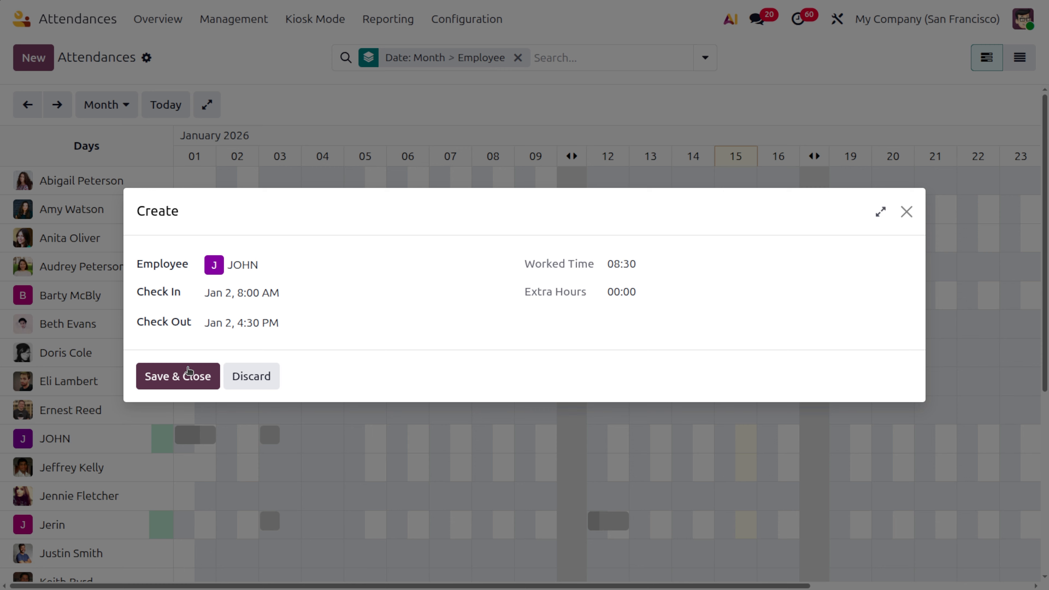
click(189, 376)
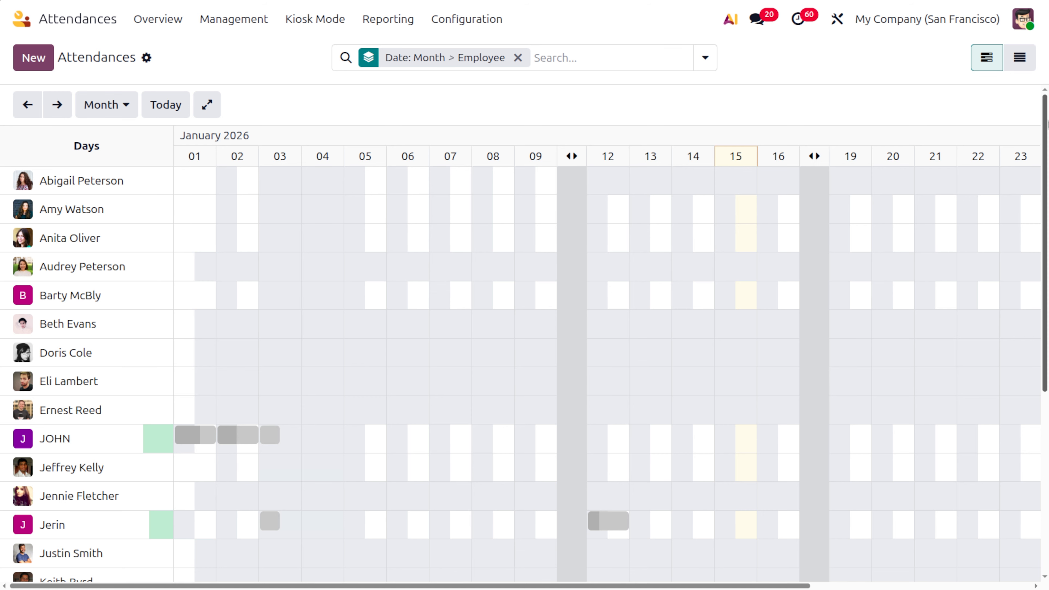
- Show the attendances as a list and expand the new employee's January 2026 records to review worked and extra hours
click(1017, 58)
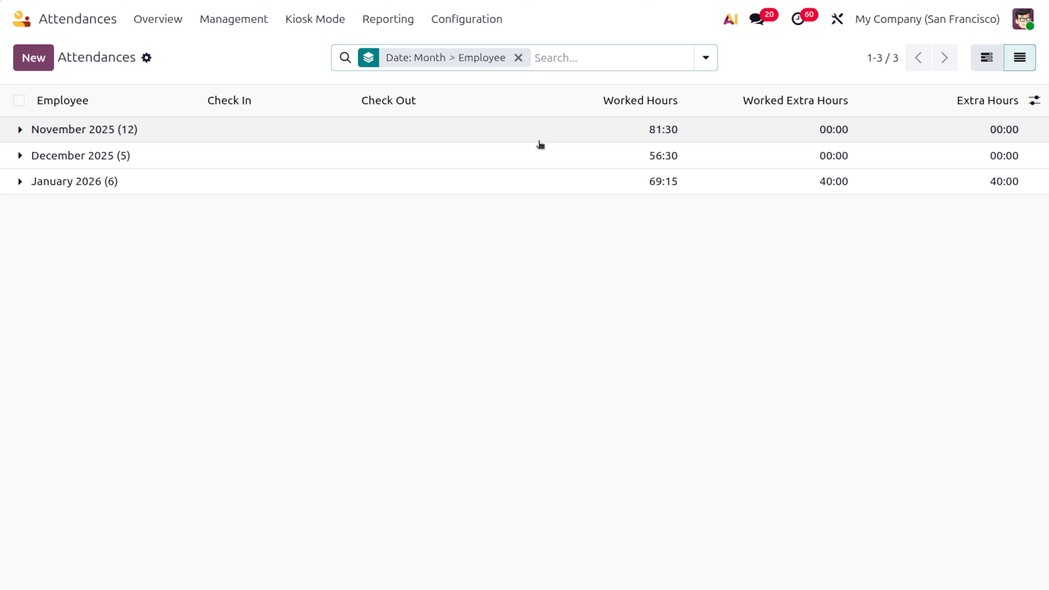
click(19, 181)
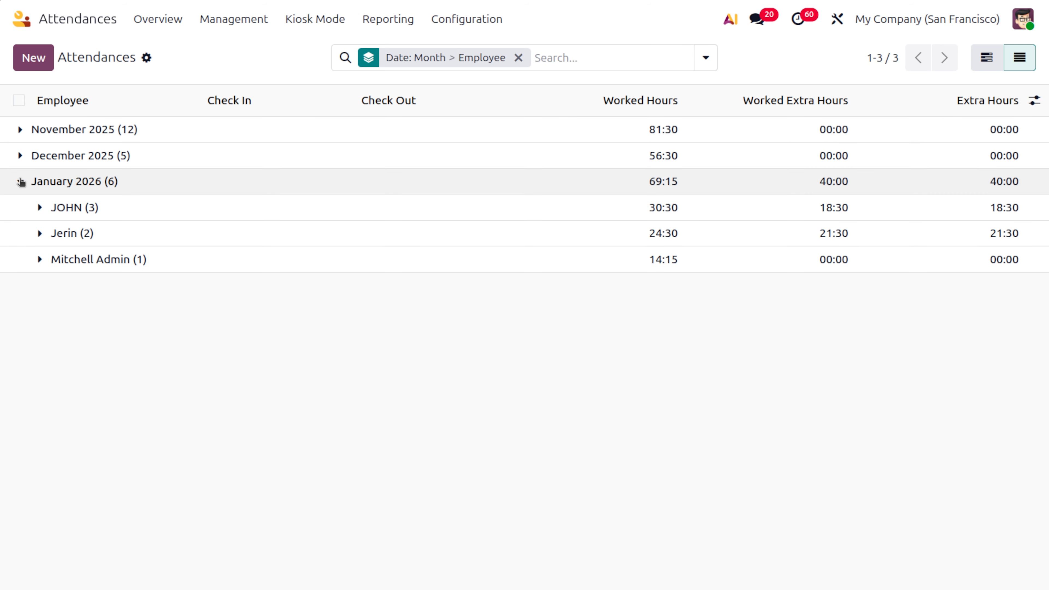
click(89, 208)
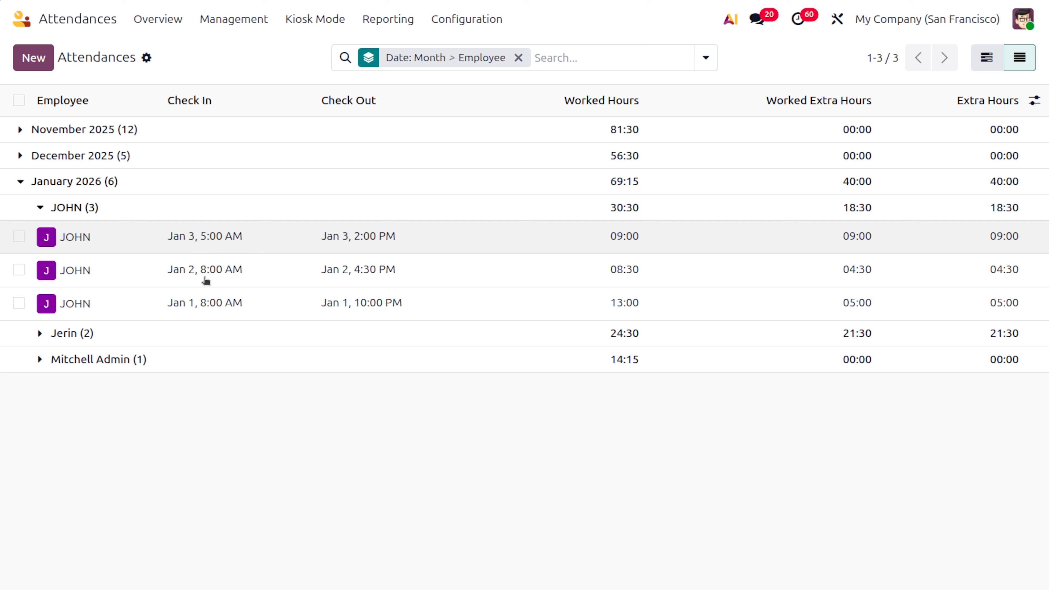
- Examine the overtime details of the employee's January 1, January 2 and January 3 attendance records, returning to the list after each
click(196, 311)
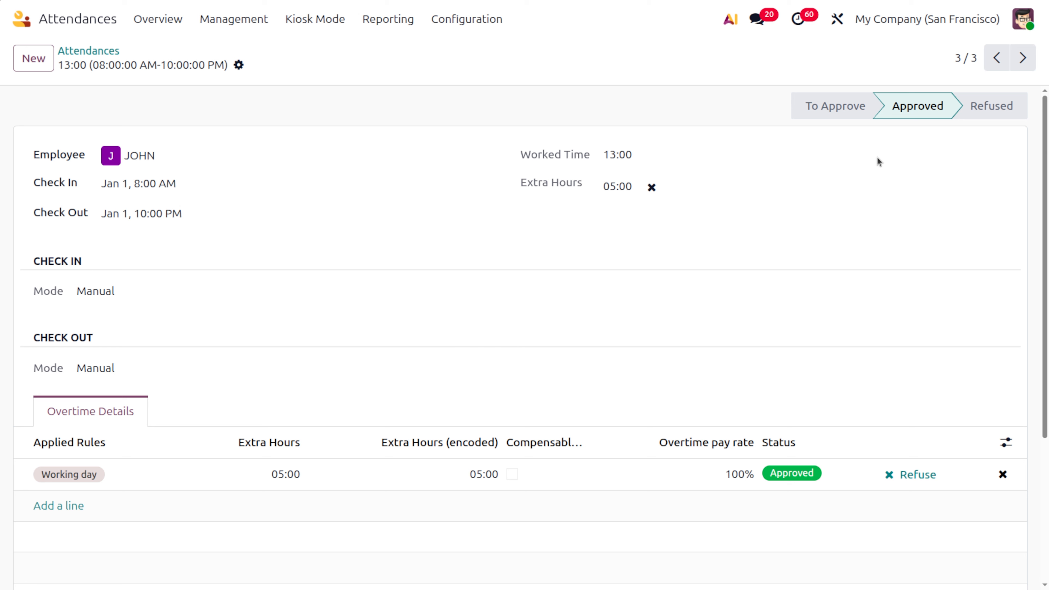
click(790, 474)
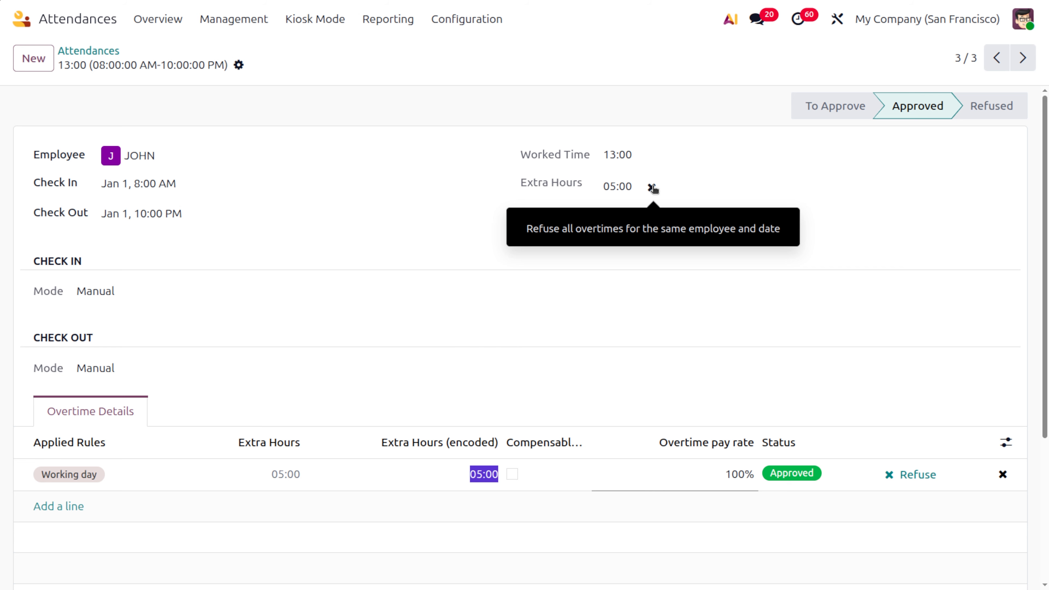
click(106, 52)
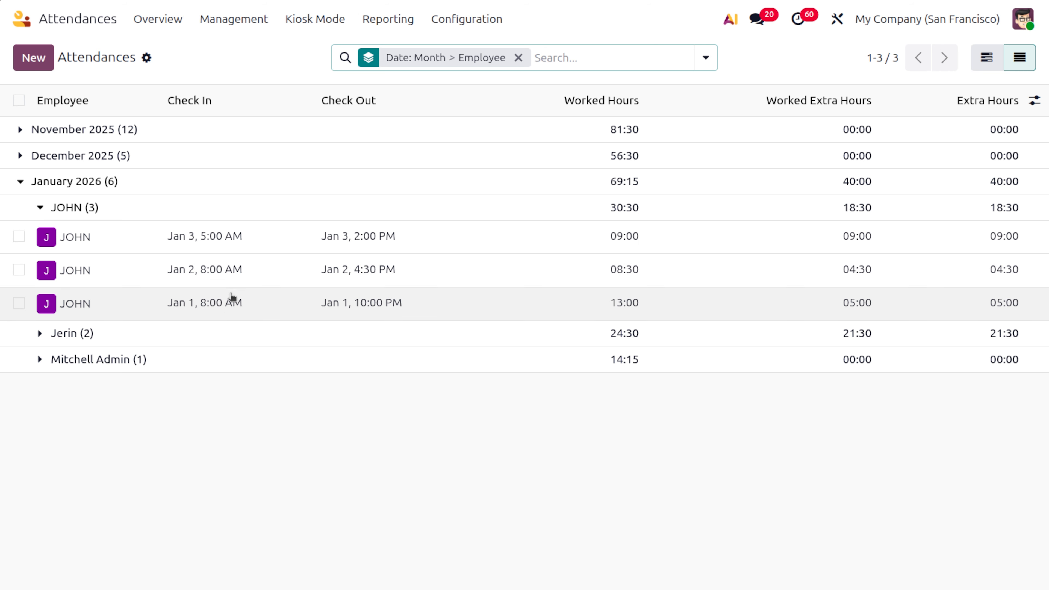
click(216, 272)
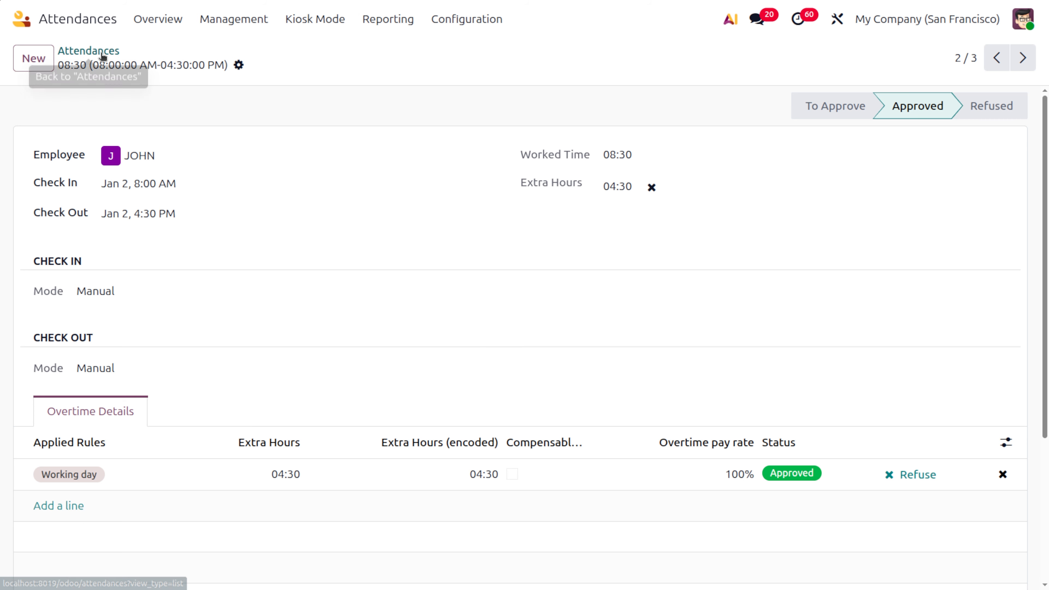
click(71, 50)
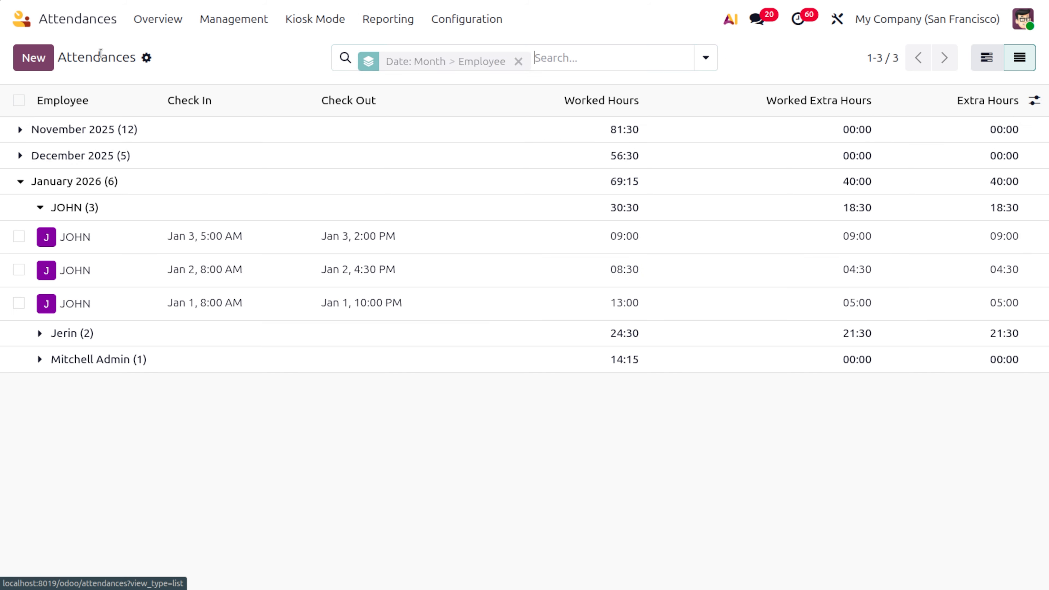
click(341, 247)
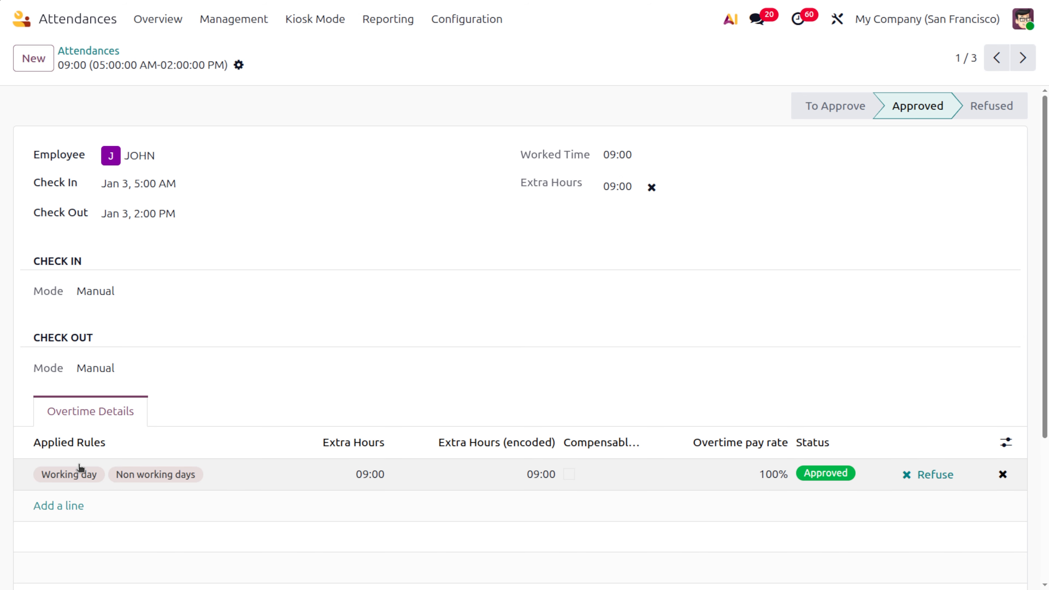
click(83, 51)
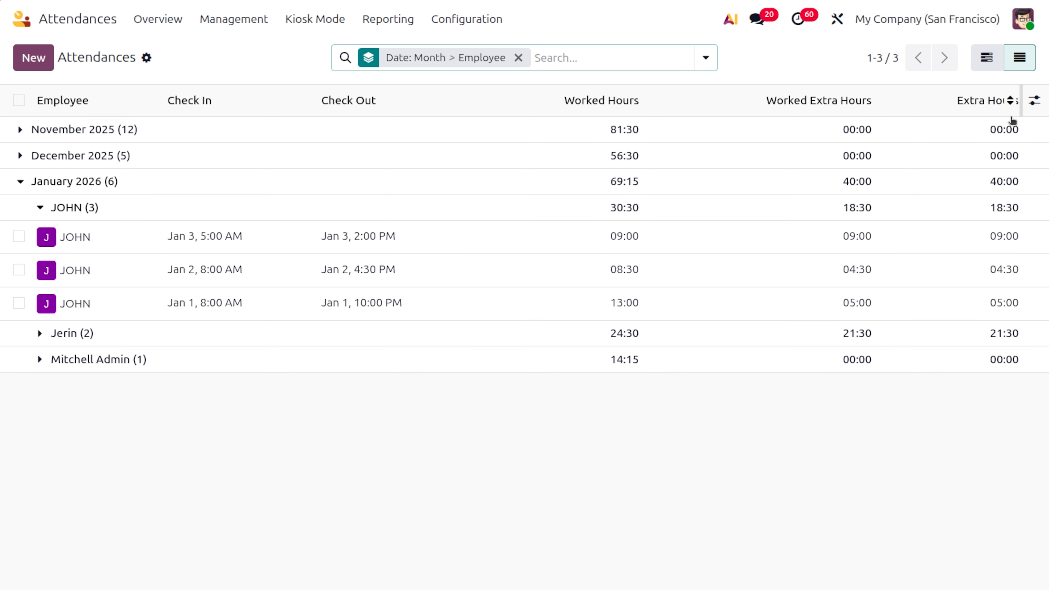
- Add the Overtime Status column to the attendance list
click(1037, 103)
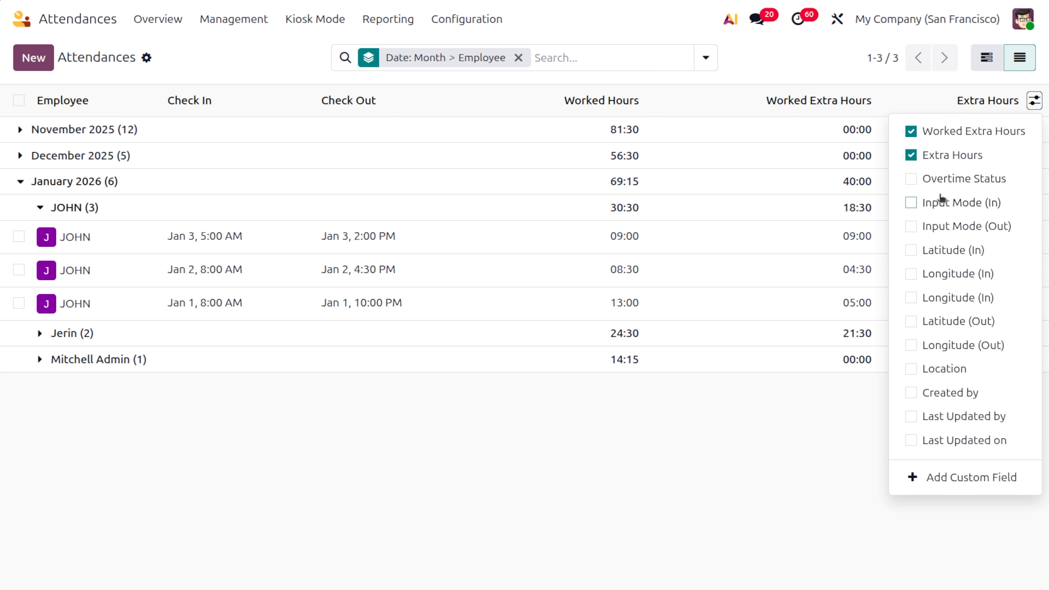
click(911, 179)
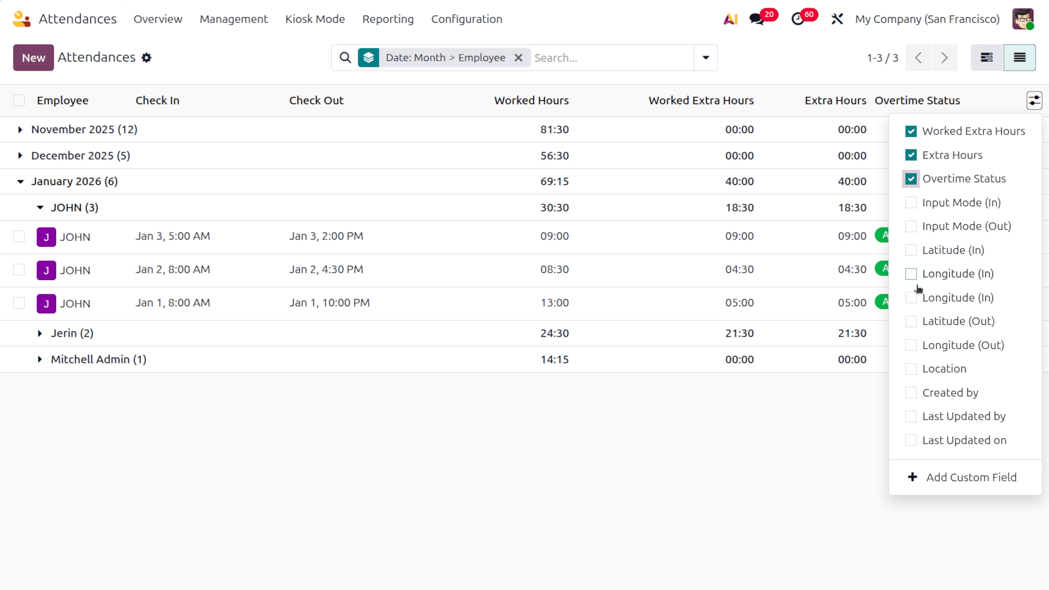
click(884, 414)
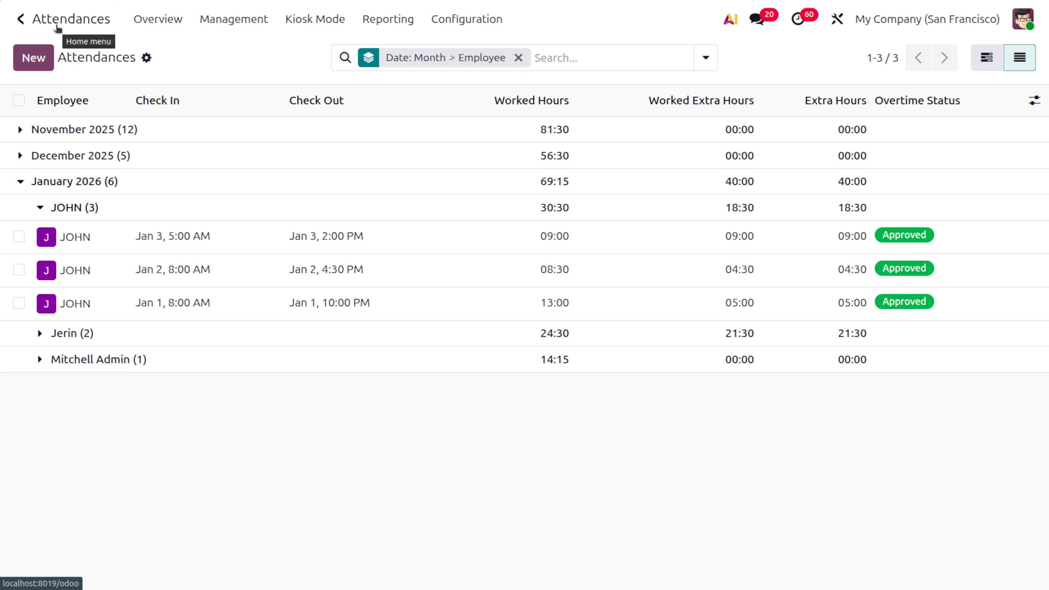
- Switch to the Payroll app and start a new individual employee payslip
click(28, 19)
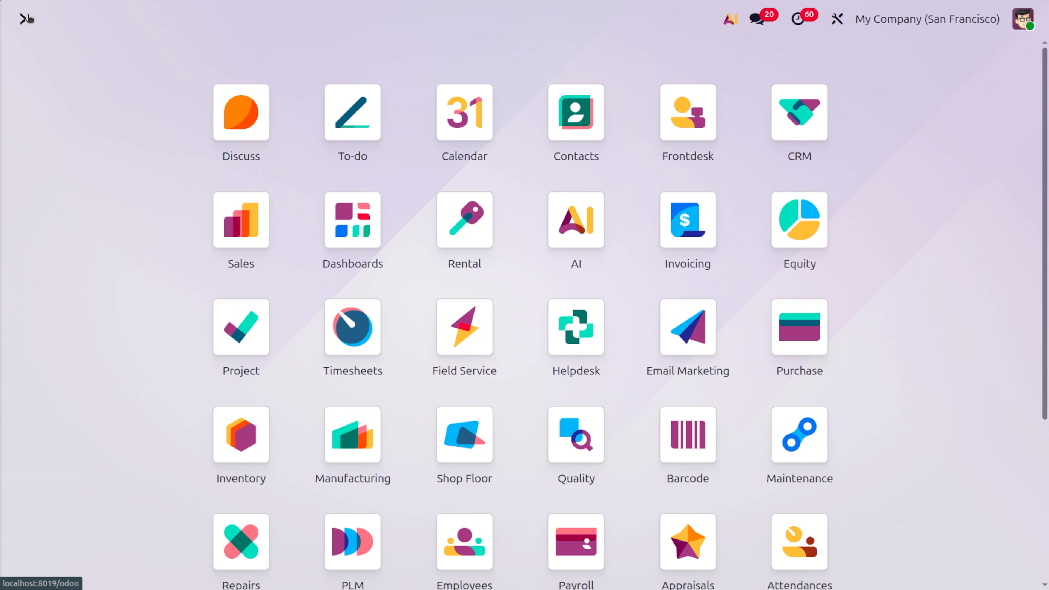
text(pa)
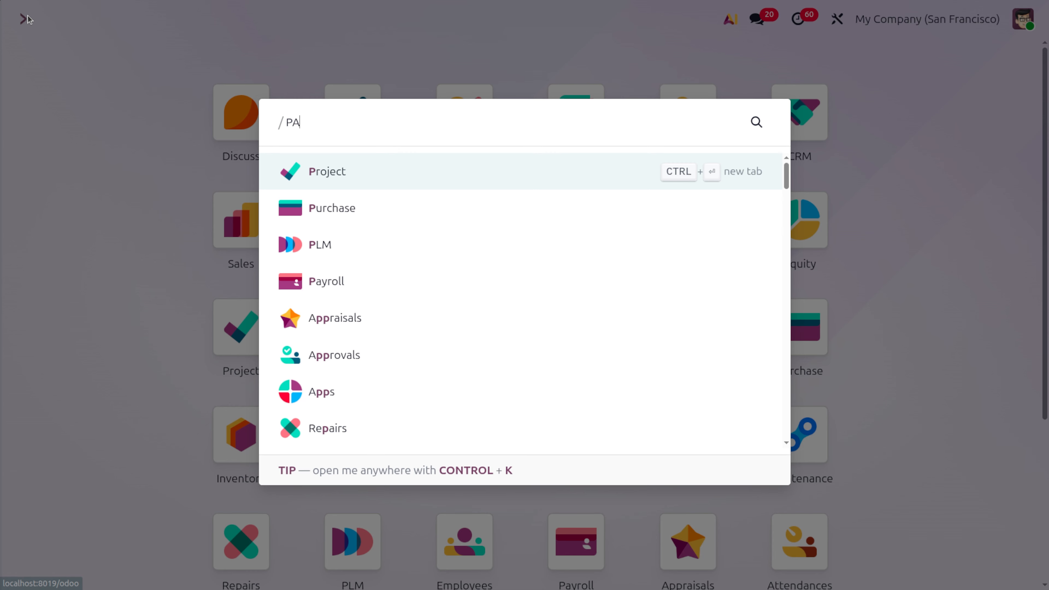
key(Return)
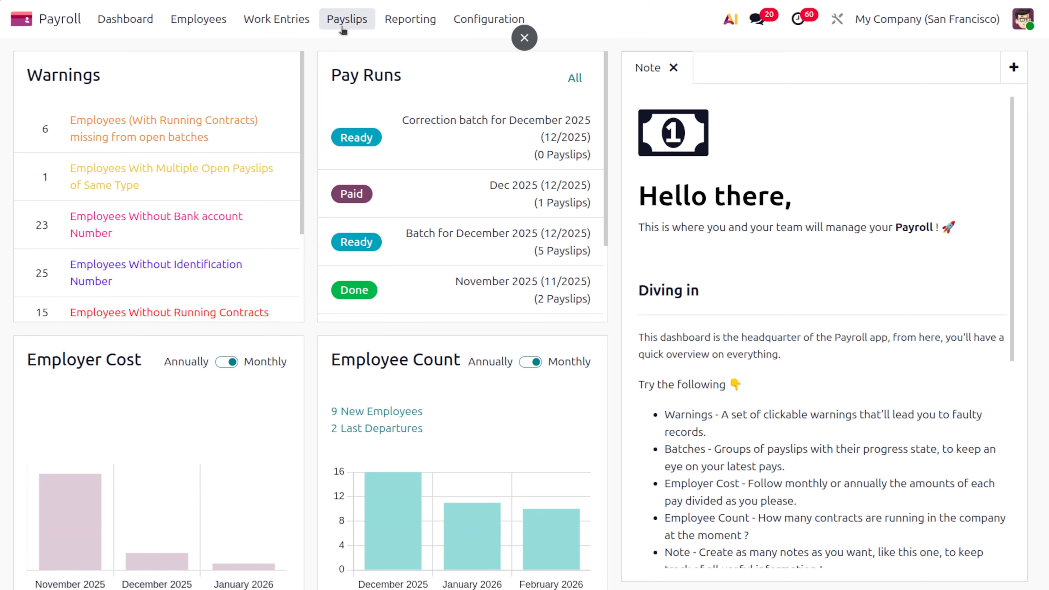
click(347, 19)
click(353, 52)
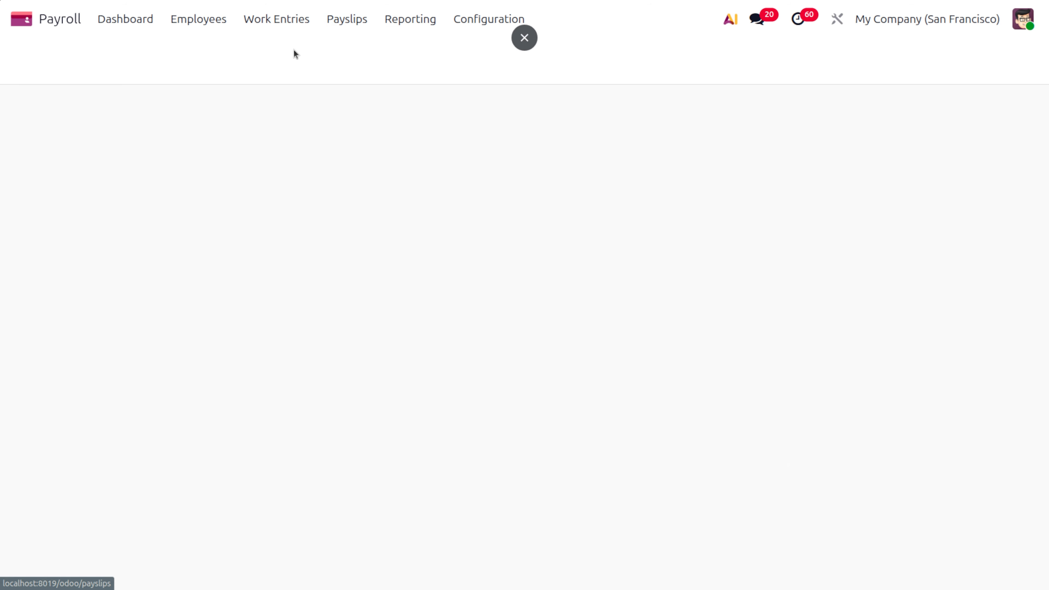
click(76, 58)
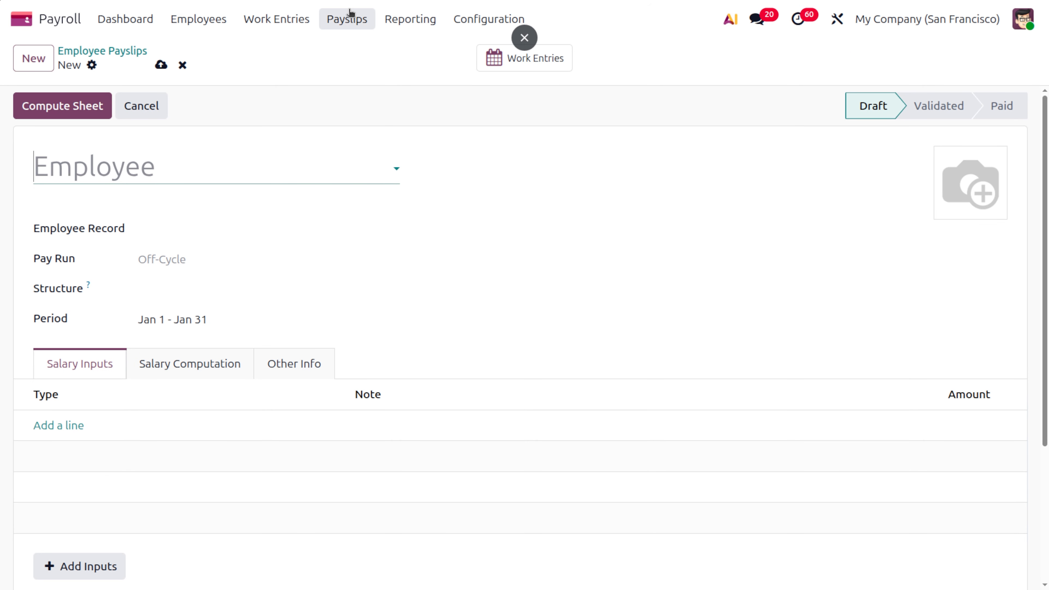
- Assign the new payslip to the employee whose attendances were recorded, then save it
click(111, 165)
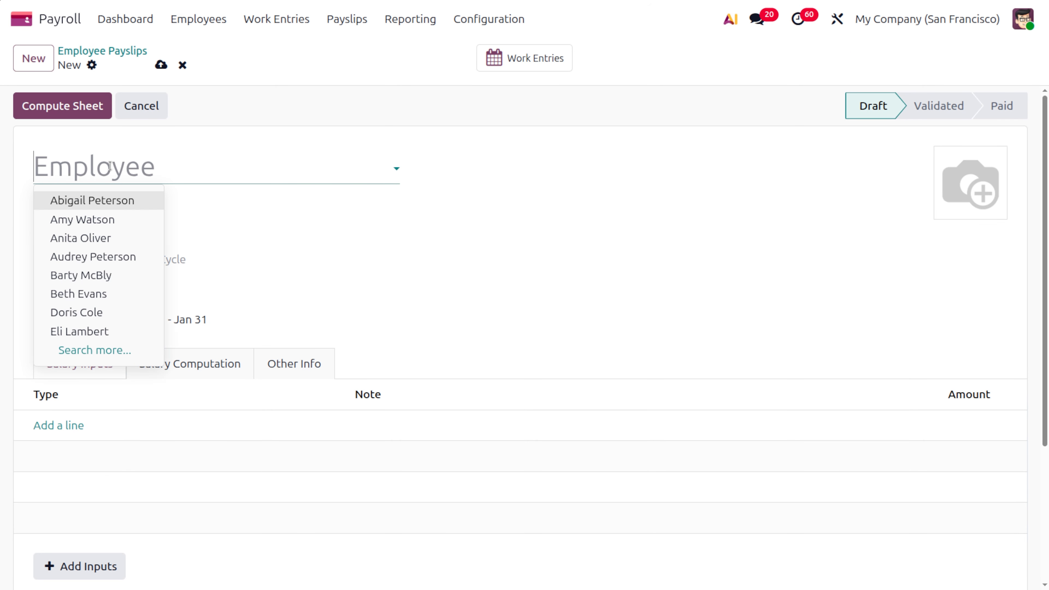
text(JOHN)
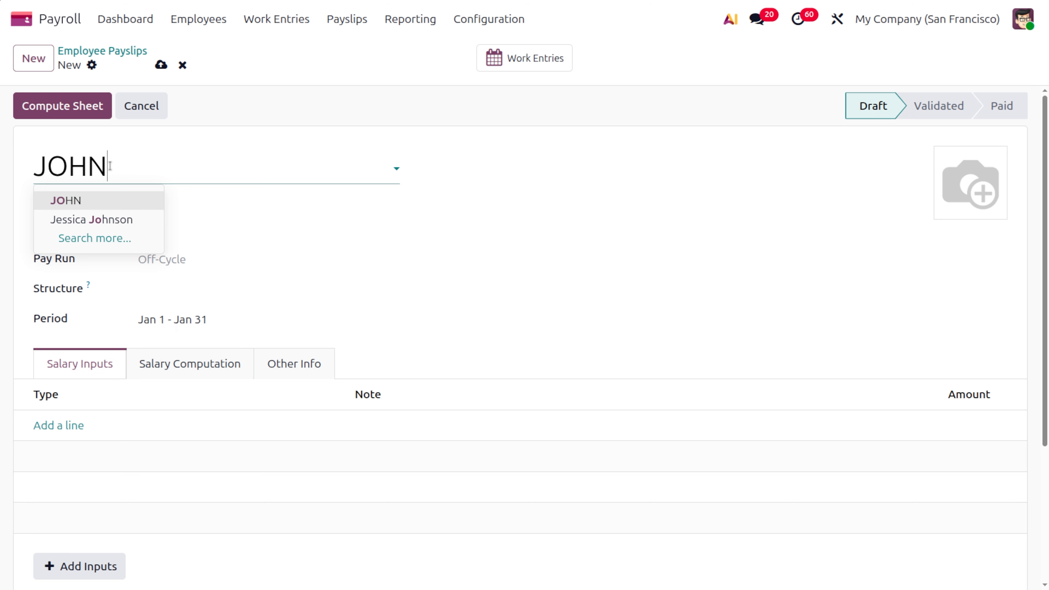
key(Return)
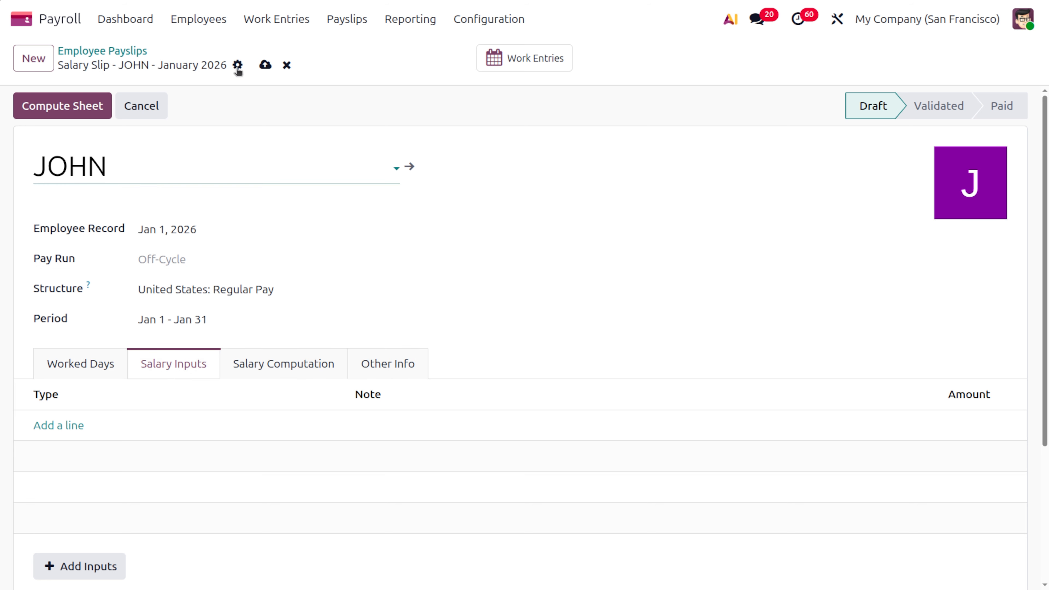
click(266, 64)
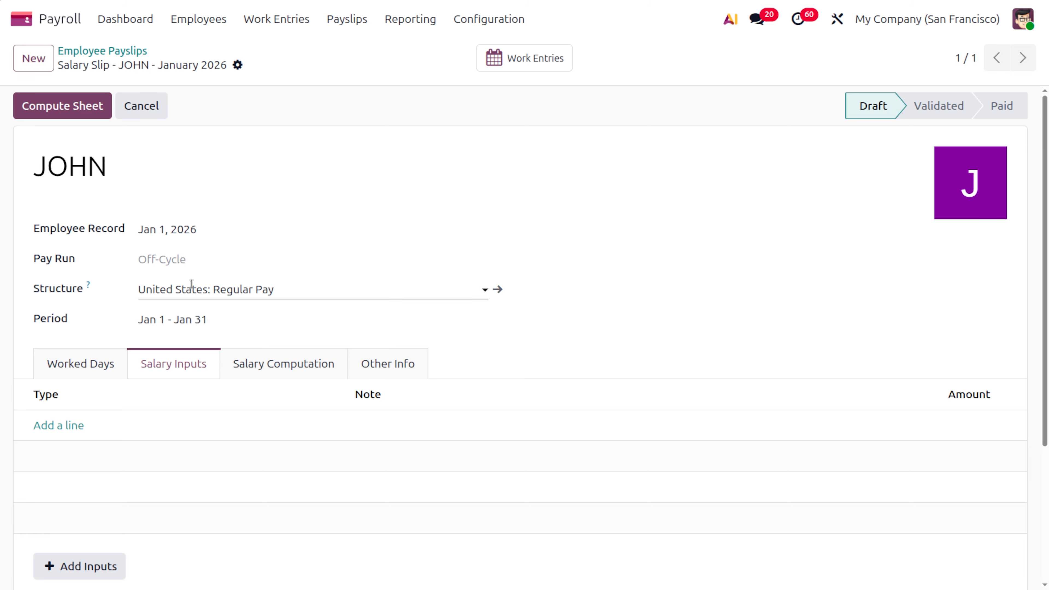
- Check the payslip's worked days, compute its sheet, then confirm it and mark it as paid
click(82, 365)
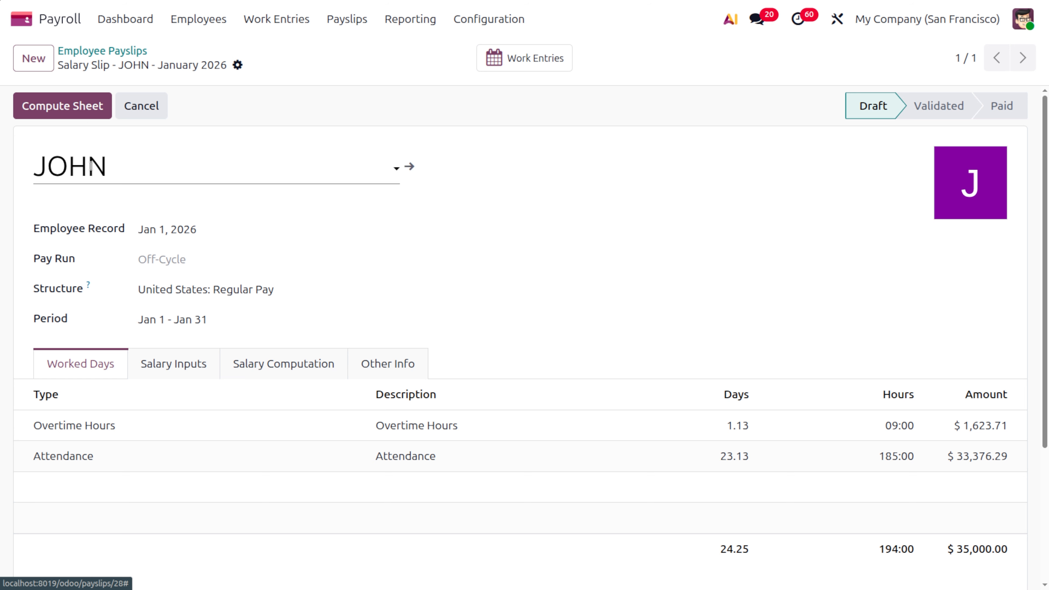
click(78, 109)
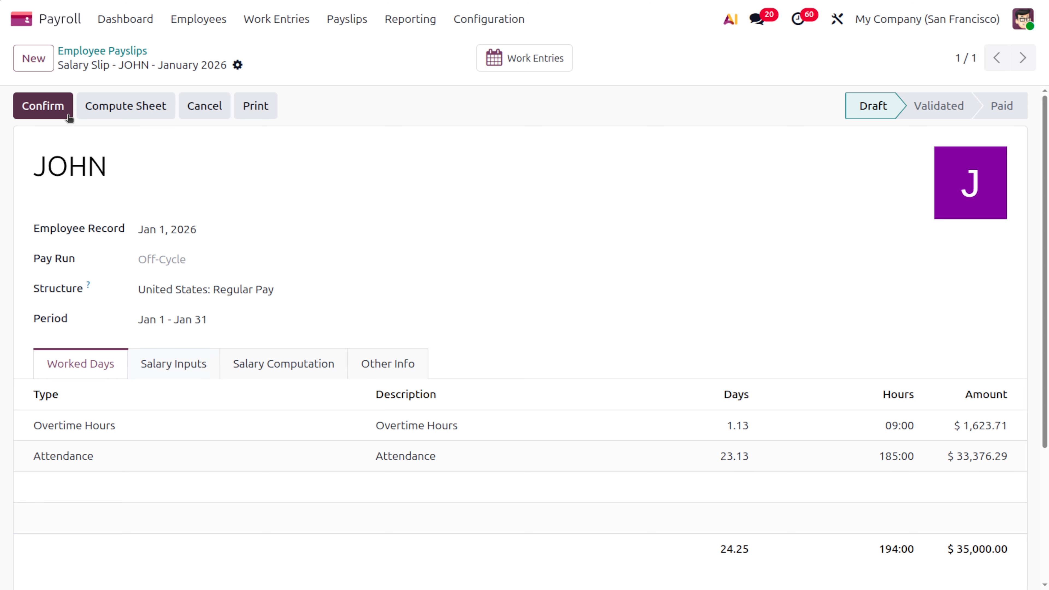
click(43, 108)
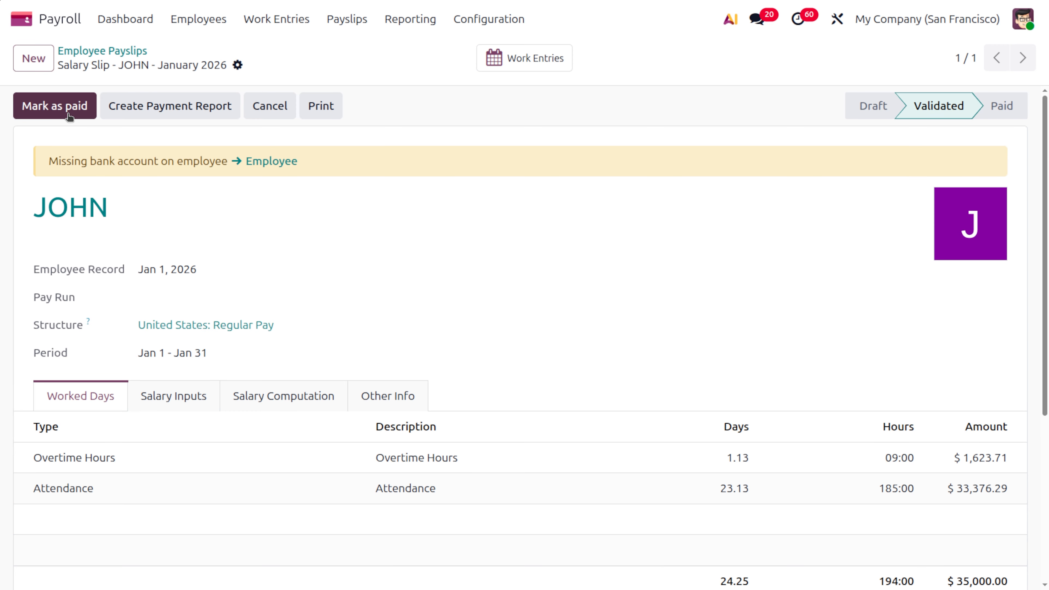
click(54, 106)
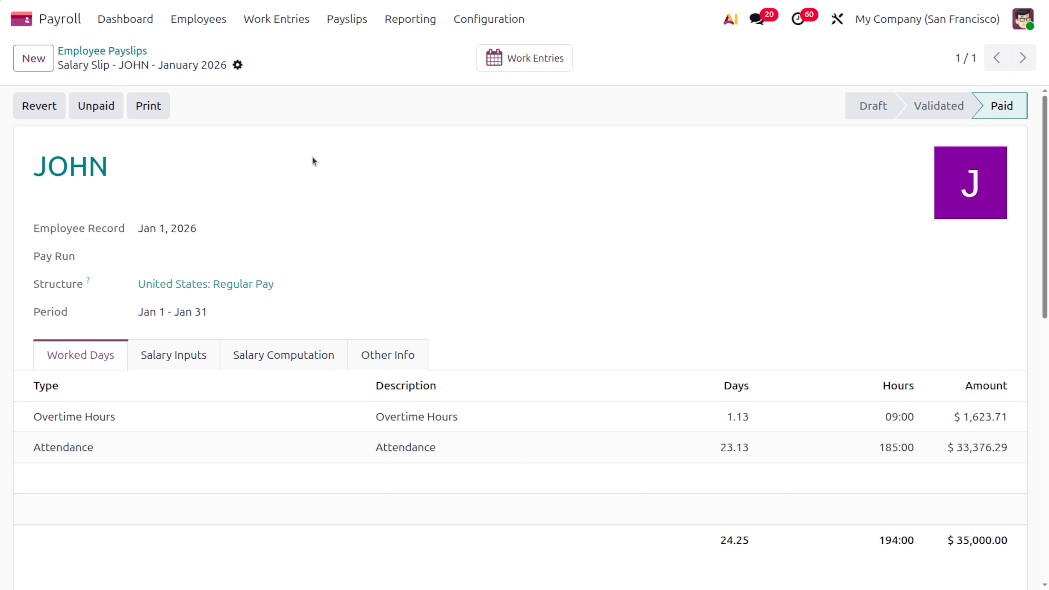